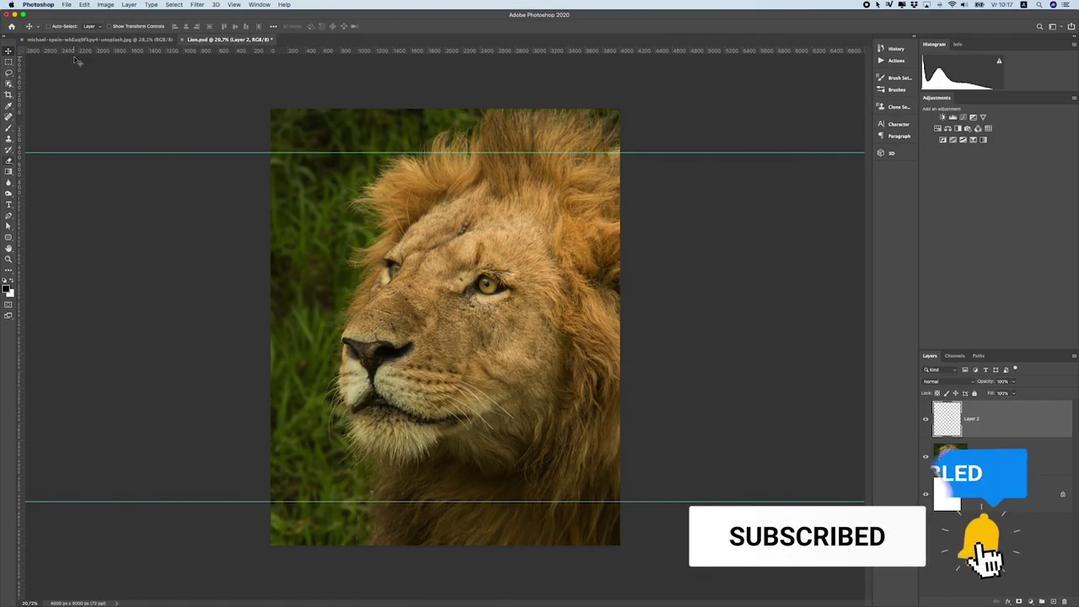
- Fill the empty layer above the lion photo with 50% gray and set its blend mode to Overlay
{"action": "left_click", "coordinate": [85, 4]}
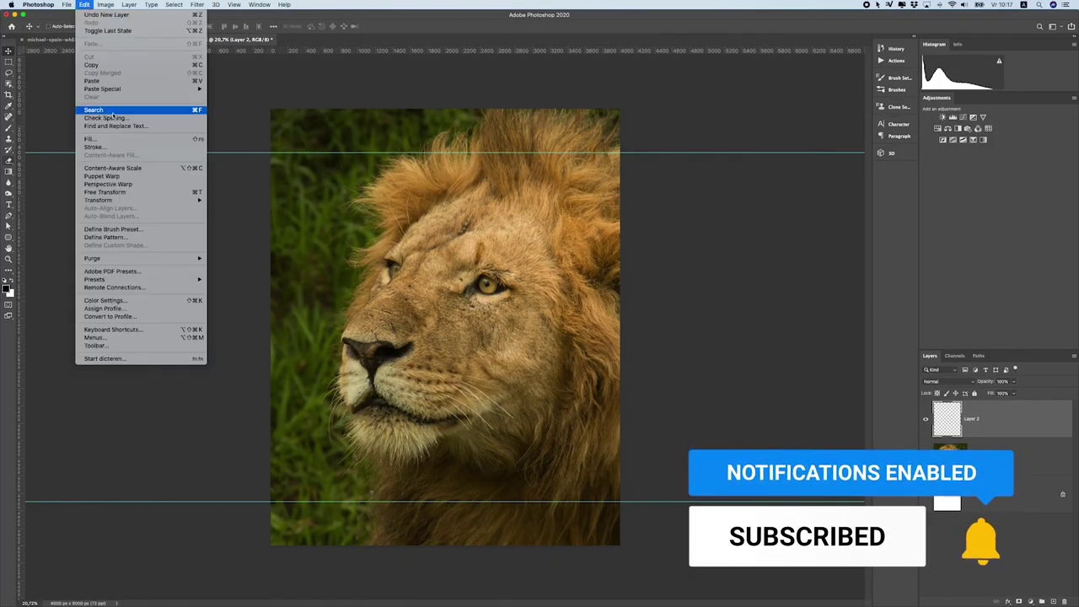
{"action": "left_click", "coordinate": [118, 139]}
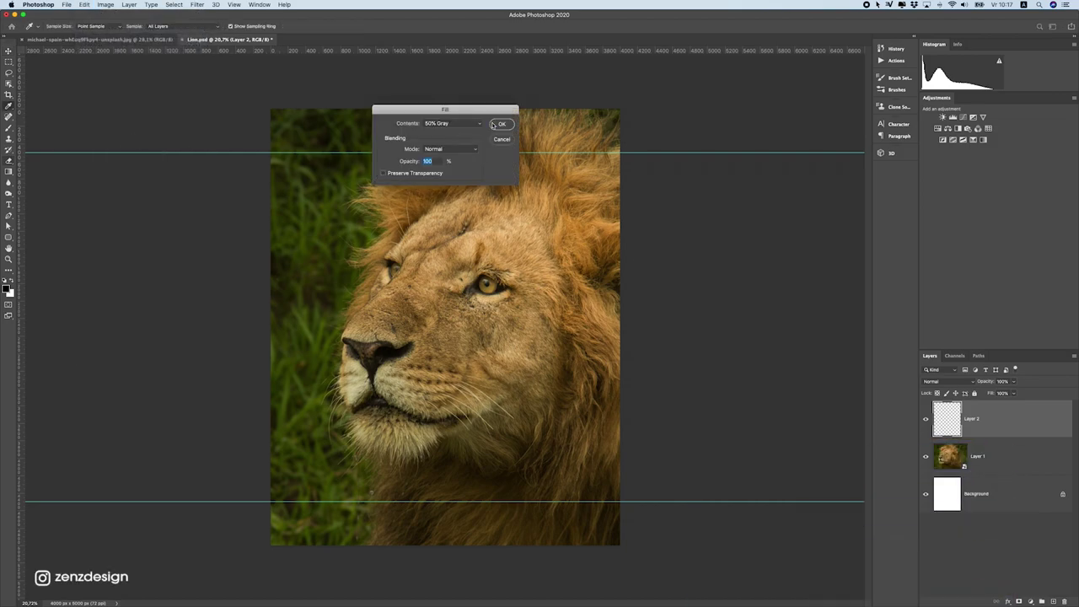
{"action": "left_click", "coordinate": [497, 124]}
{"action": "left_click", "coordinate": [944, 382]}
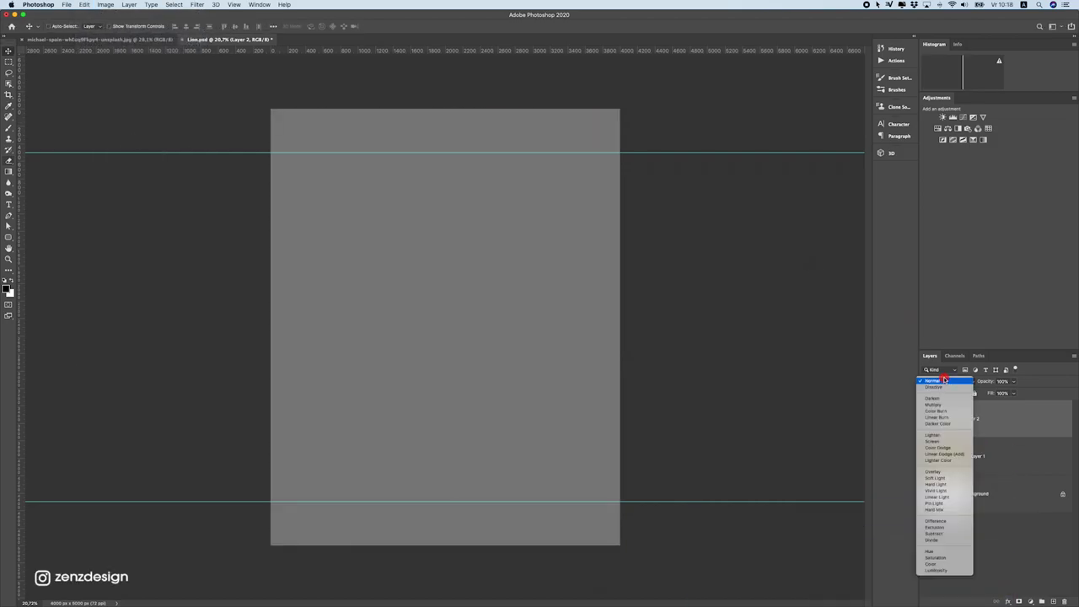
{"action": "left_click", "coordinate": [937, 474]}
- Darken the highlights across the lion's mane and face with the Burn tool, using the Highlights range at 41% exposure
{"action": "left_click", "coordinate": [9, 194]}
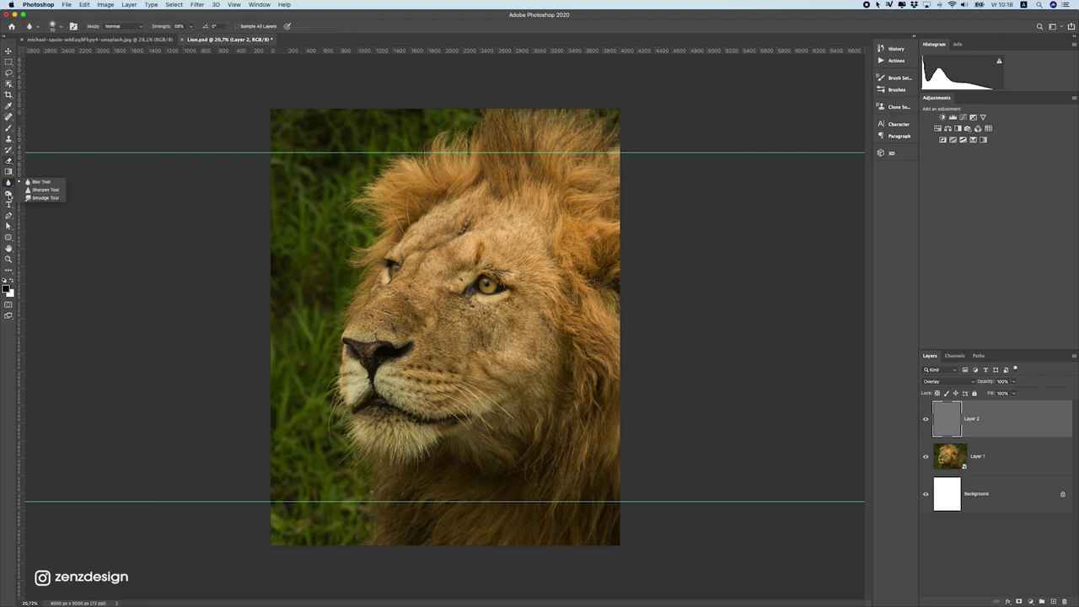
{"action": "left_click", "coordinate": [34, 200]}
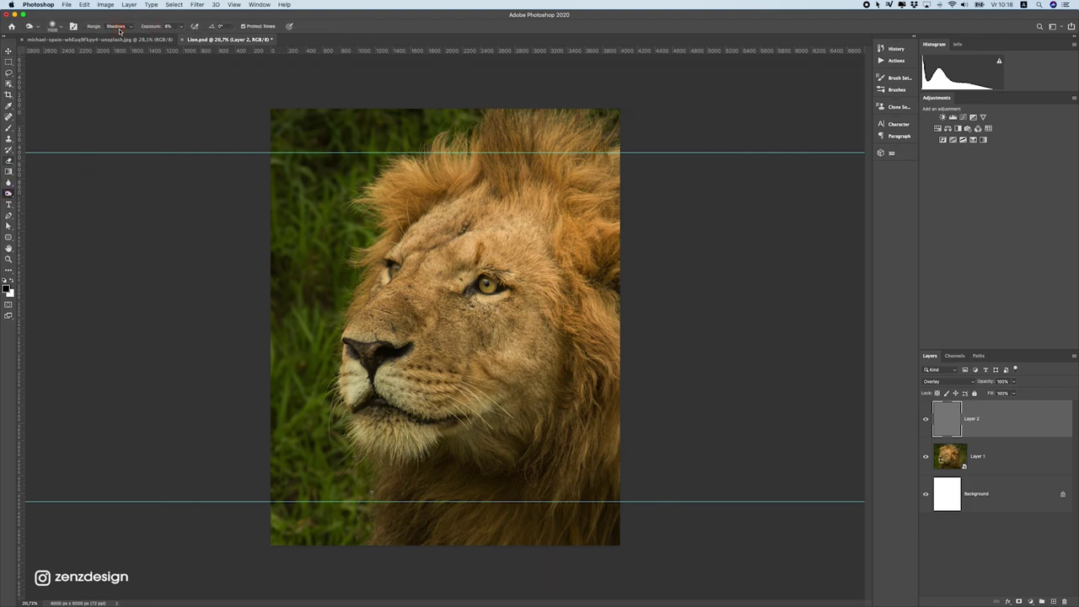
{"action": "left_click", "coordinate": [119, 26]}
{"action": "left_click", "coordinate": [118, 42]}
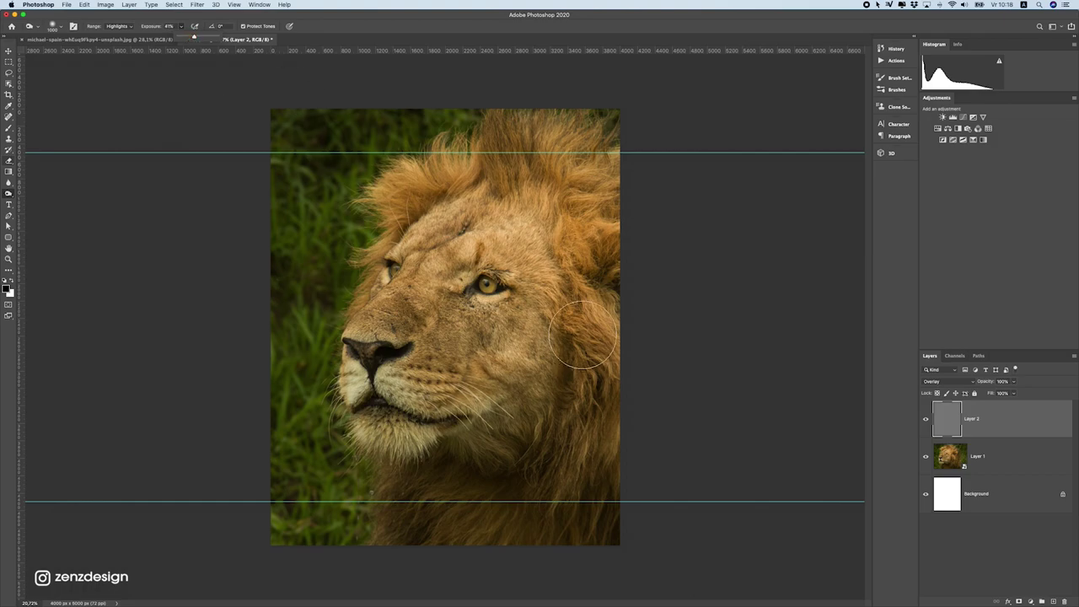
{"action": "left_click_drag", "start_coordinate": [583, 336], "coordinate": [587, 264]}
{"action": "key", "text": "bracketleft"}
{"action": "key", "text": "bracketleft"}
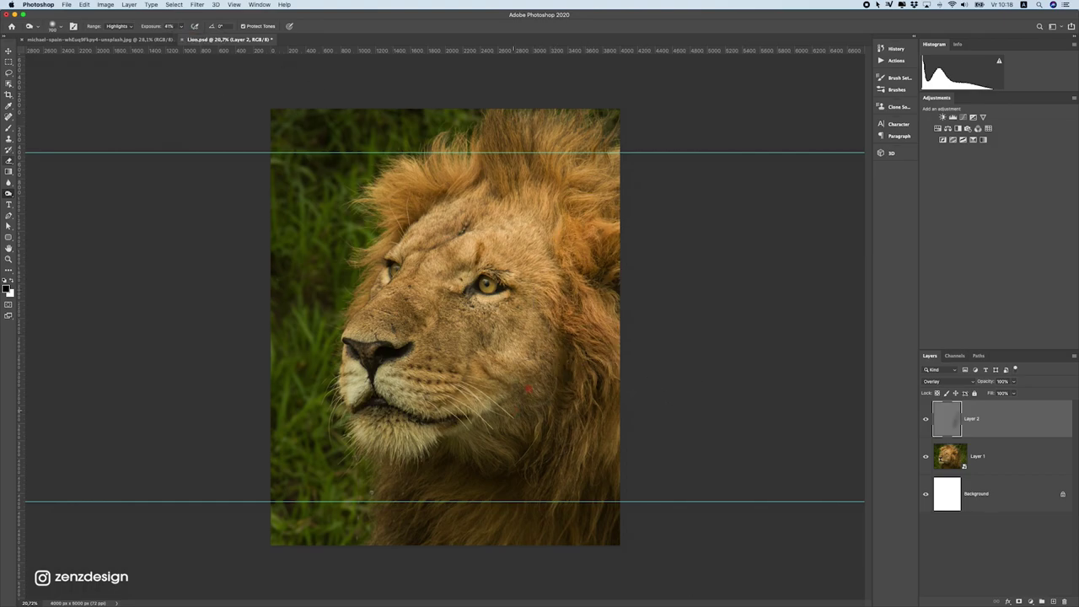
{"action": "left_click_drag", "start_coordinate": [390, 431], "coordinate": [447, 406]}
{"action": "mouse_move", "coordinate": [436, 447]}
{"action": "left_mouse_down"}
{"action": "mouse_move", "coordinate": [437, 314]}
{"action": "mouse_move", "coordinate": [466, 260]}
{"action": "left_mouse_up"}
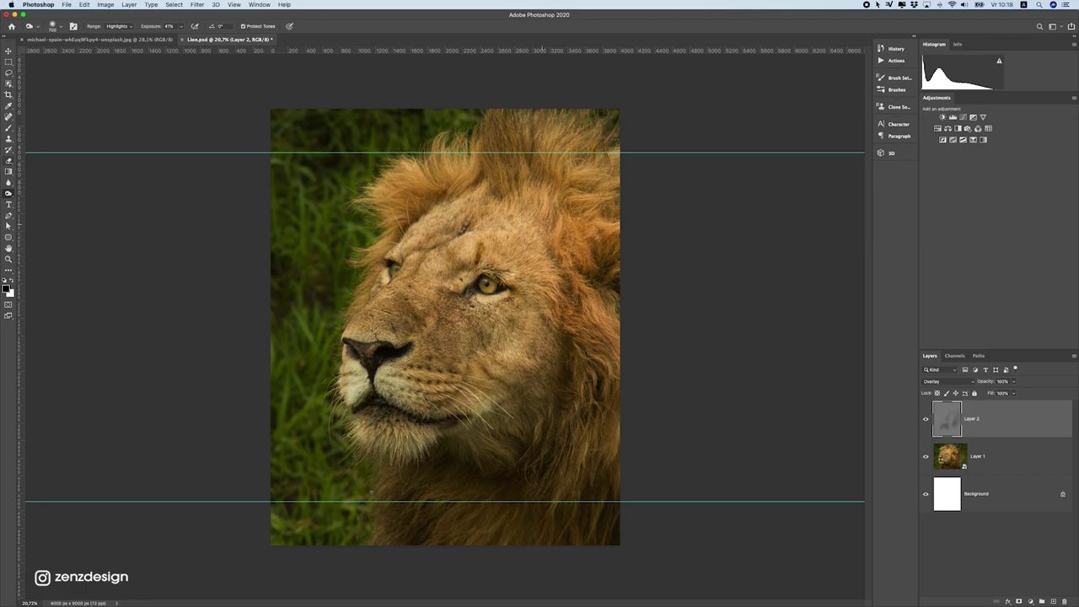
{"action": "left_click_drag", "start_coordinate": [509, 159], "coordinate": [630, 260]}
{"action": "mouse_move", "coordinate": [519, 99]}
{"action": "left_mouse_down"}
{"action": "mouse_move", "coordinate": [600, 137]}
{"action": "mouse_move", "coordinate": [625, 345]}
{"action": "mouse_move", "coordinate": [541, 420]}
{"action": "left_mouse_up"}
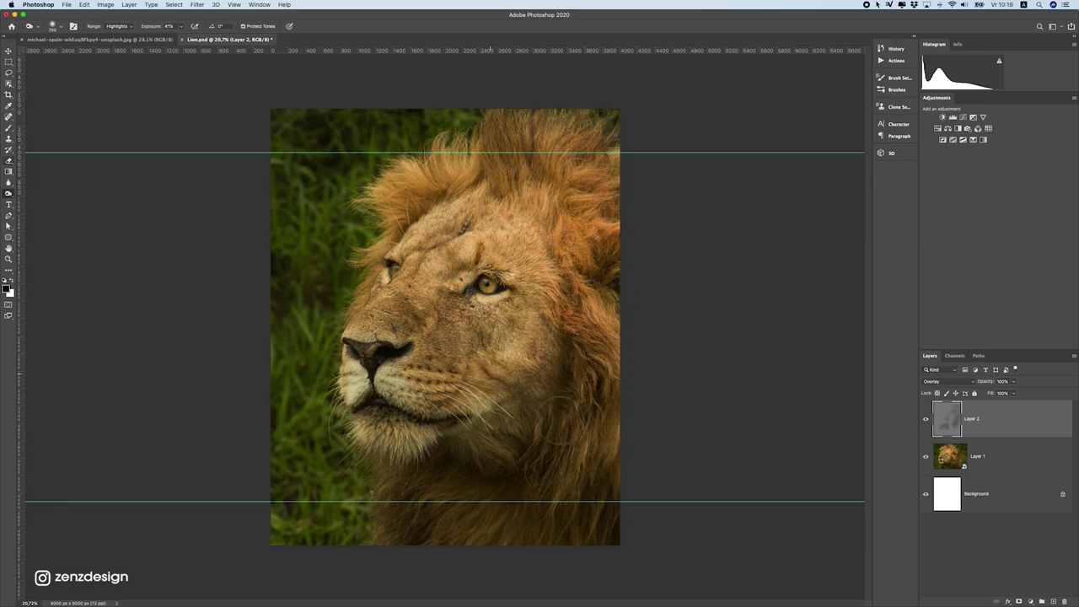
{"action": "mouse_move", "coordinate": [488, 454]}
{"action": "left_mouse_down"}
{"action": "mouse_move", "coordinate": [555, 536]}
{"action": "mouse_move", "coordinate": [499, 492]}
{"action": "mouse_move", "coordinate": [549, 310]}
{"action": "mouse_move", "coordinate": [452, 445]}
{"action": "mouse_move", "coordinate": [498, 360]}
{"action": "left_mouse_up"}
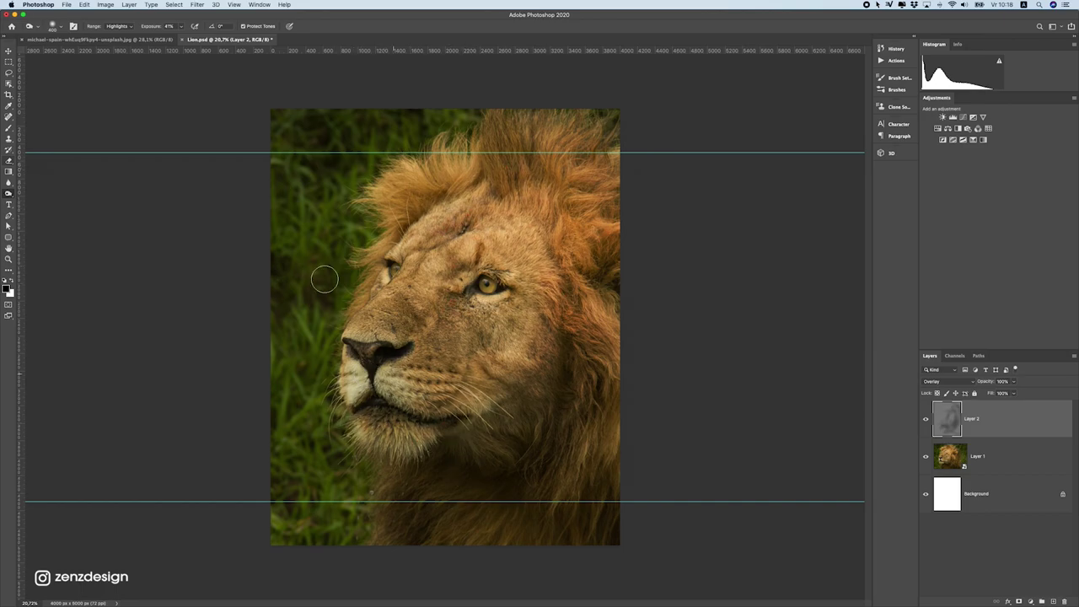
- Burn the midtones of the mane and neck at 23% exposure
{"action": "left_click", "coordinate": [117, 26]}
{"action": "left_click", "coordinate": [177, 29]}
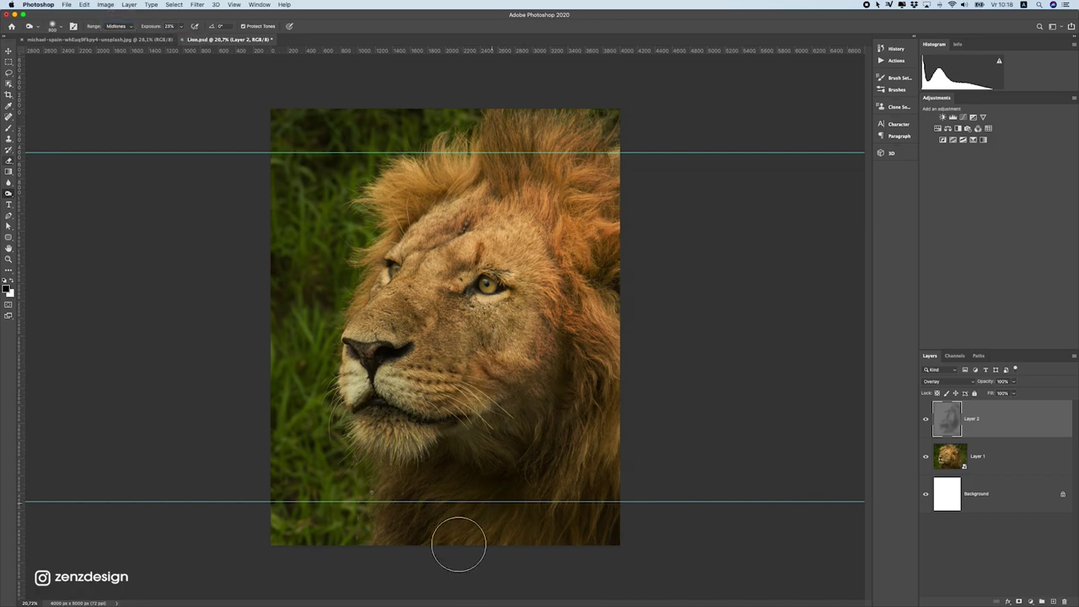
{"action": "mouse_move", "coordinate": [553, 155]}
{"action": "left_mouse_down"}
{"action": "mouse_move", "coordinate": [595, 185]}
{"action": "mouse_move", "coordinate": [558, 158]}
{"action": "left_mouse_up"}
{"action": "mouse_move", "coordinate": [479, 497]}
{"action": "left_mouse_down"}
{"action": "mouse_move", "coordinate": [449, 517]}
{"action": "mouse_move", "coordinate": [506, 542]}
{"action": "mouse_move", "coordinate": [579, 383]}
{"action": "mouse_move", "coordinate": [596, 432]}
{"action": "left_mouse_up"}
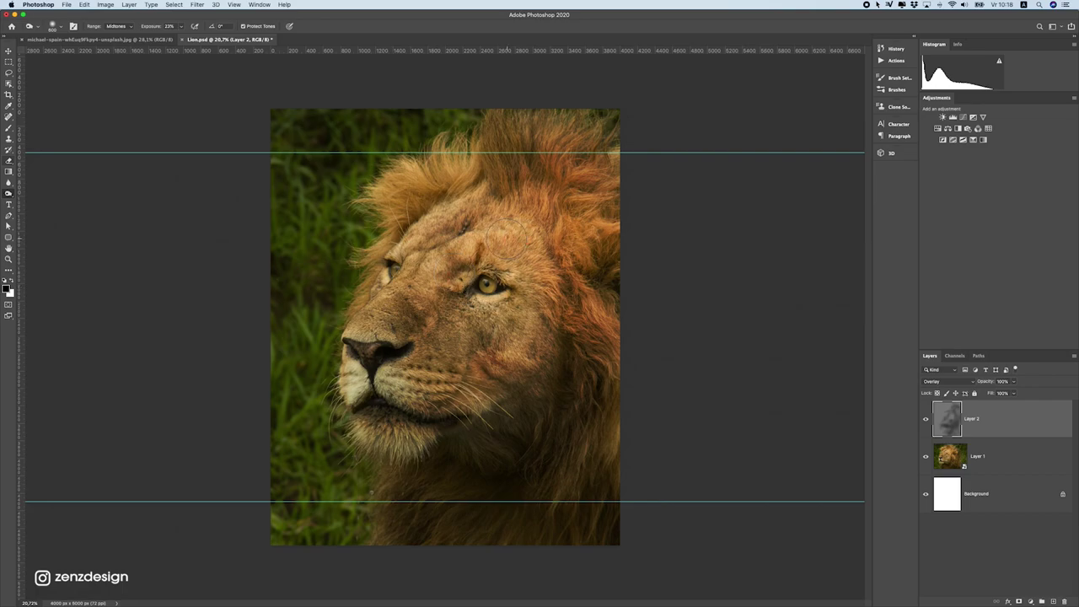
- Burn the shadows of the chest, neck and mane with an enlarged 1000 px brush at 12% exposure
{"action": "left_click", "coordinate": [121, 28]}
{"action": "left_click", "coordinate": [117, 19]}
{"action": "left_click", "coordinate": [178, 27]}
{"action": "key", "text": "bracketright"}
{"action": "key", "text": "bracketright"}
{"action": "key", "text": "bracketright"}
{"action": "key", "text": "bracketright"}
{"action": "left_click_drag", "start_coordinate": [431, 515], "coordinate": [573, 562]}
{"action": "mouse_move", "coordinate": [452, 470]}
{"action": "left_mouse_down"}
{"action": "mouse_move", "coordinate": [398, 383]}
{"action": "mouse_move", "coordinate": [535, 395]}
{"action": "mouse_move", "coordinate": [470, 319]}
{"action": "mouse_move", "coordinate": [430, 296]}
{"action": "mouse_move", "coordinate": [534, 204]}
{"action": "left_mouse_up"}
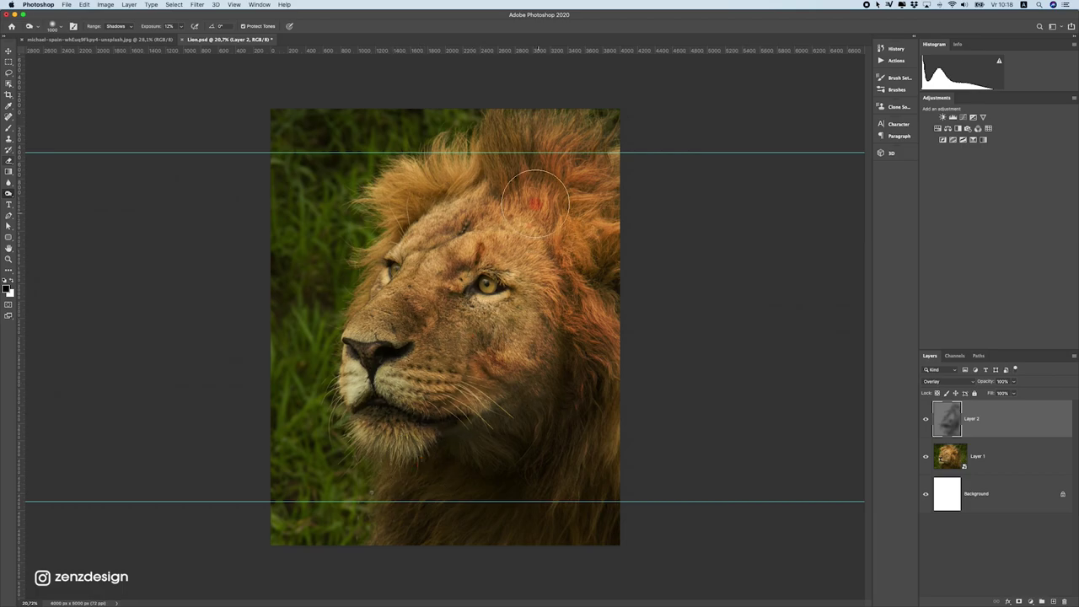
- Compare the portrait with the gray burn layer off and on, and lower that layer's opacity to 88%
{"action": "left_click", "coordinate": [925, 421]}
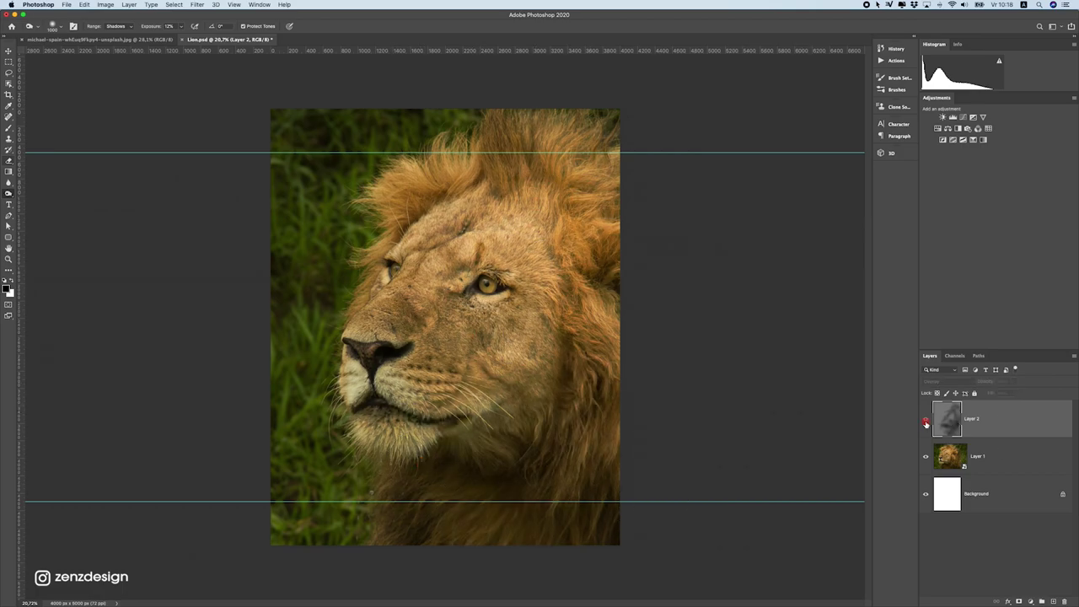
{"action": "left_click", "coordinate": [925, 421]}
{"action": "left_click_drag", "start_coordinate": [1010, 394], "coordinate": [1005, 393]}
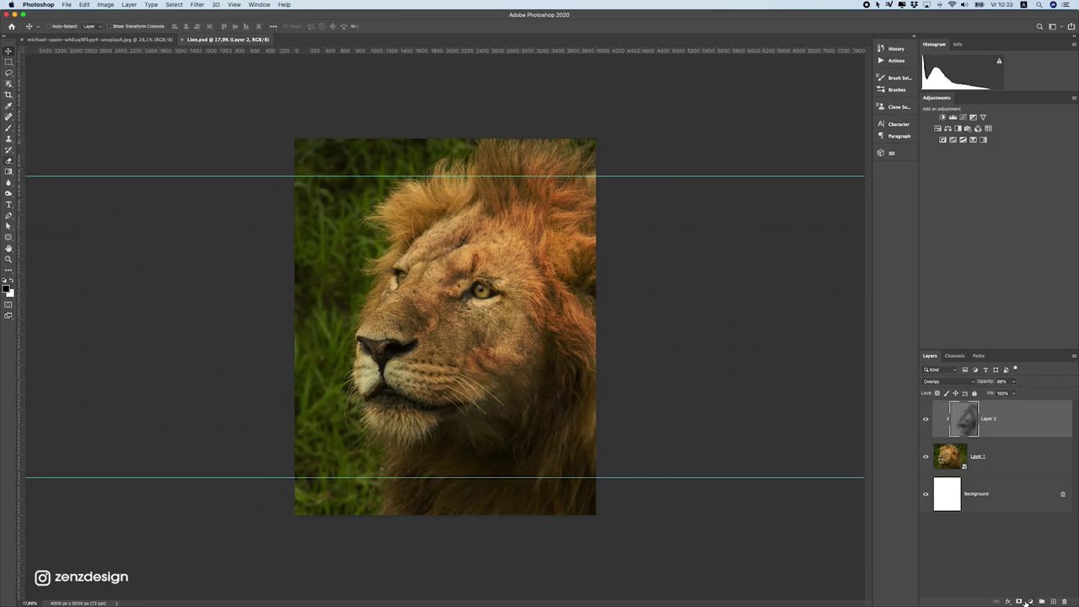
- Darken the green background around the lion with the Burn tool in Midtones at 42% exposure, and hide the guides
{"action": "left_click", "coordinate": [8, 183]}
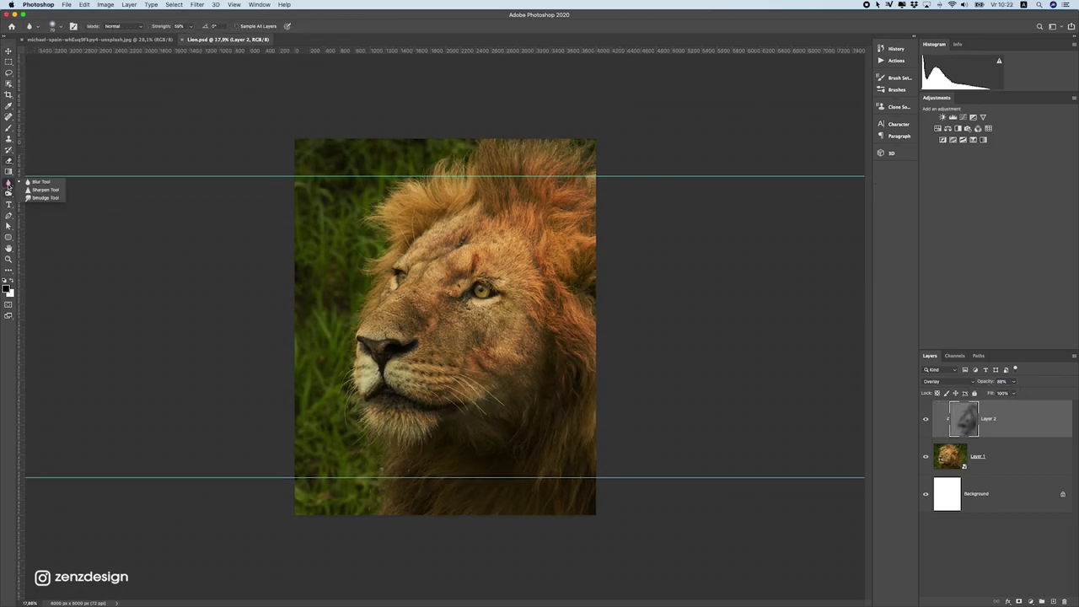
{"action": "left_click", "coordinate": [9, 193]}
{"action": "left_click", "coordinate": [38, 193]}
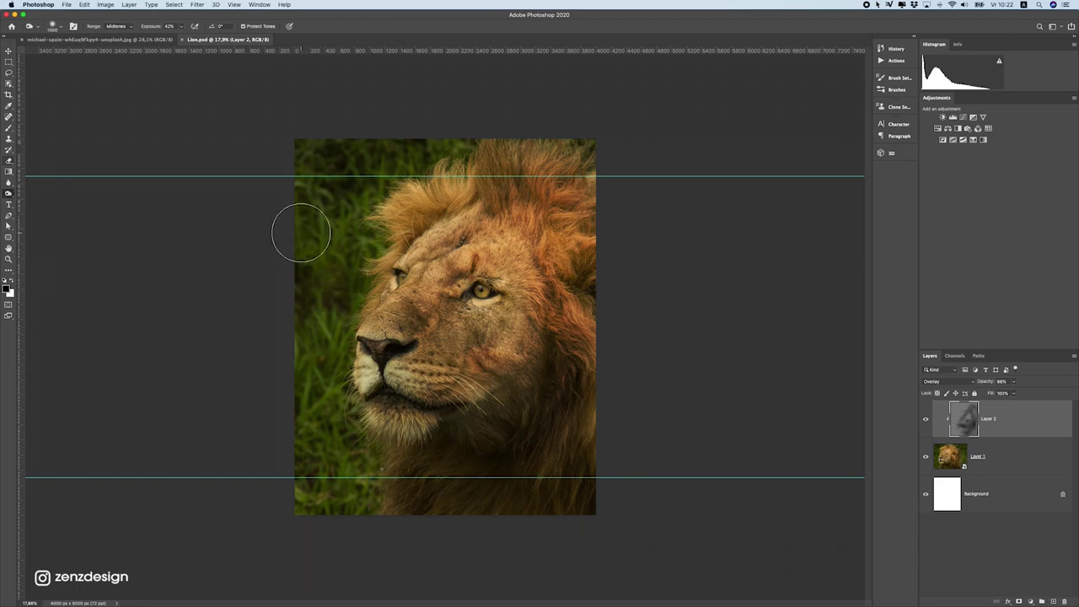
{"action": "mouse_move", "coordinate": [306, 233]}
{"action": "left_mouse_down"}
{"action": "mouse_move", "coordinate": [341, 446]}
{"action": "mouse_move", "coordinate": [381, 539]}
{"action": "mouse_move", "coordinate": [292, 509]}
{"action": "left_mouse_up"}
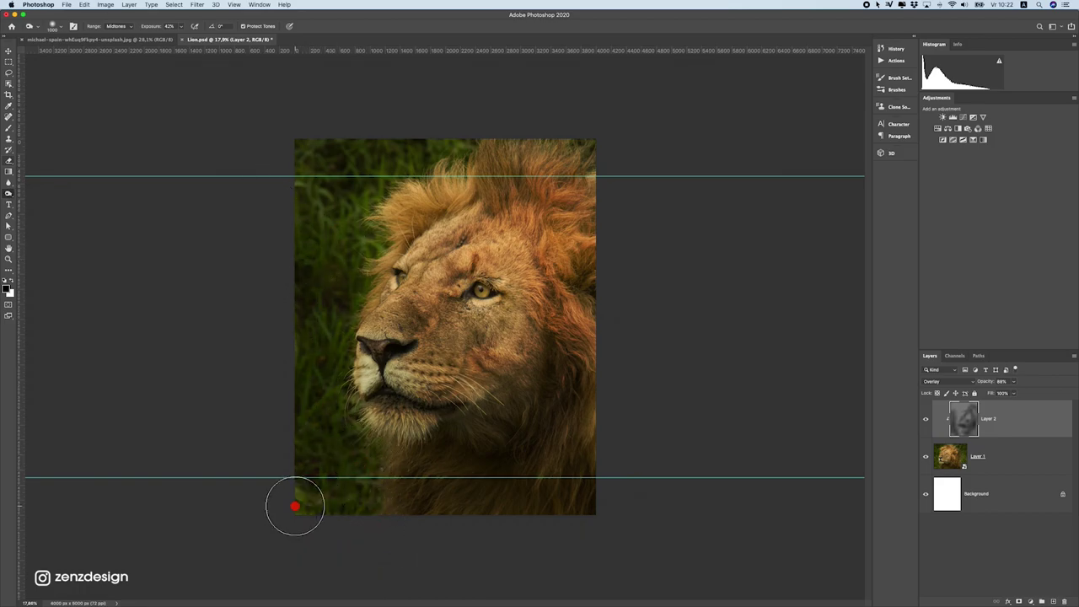
{"action": "mouse_move", "coordinate": [320, 263]}
{"action": "left_mouse_down"}
{"action": "mouse_move", "coordinate": [355, 249]}
{"action": "mouse_move", "coordinate": [361, 215]}
{"action": "mouse_move", "coordinate": [342, 169]}
{"action": "mouse_move", "coordinate": [496, 131]}
{"action": "mouse_move", "coordinate": [389, 121]}
{"action": "mouse_move", "coordinate": [254, 131]}
{"action": "mouse_move", "coordinate": [285, 194]}
{"action": "mouse_move", "coordinate": [304, 327]}
{"action": "mouse_move", "coordinate": [273, 407]}
{"action": "mouse_move", "coordinate": [377, 202]}
{"action": "mouse_move", "coordinate": [420, 161]}
{"action": "mouse_move", "coordinate": [446, 149]}
{"action": "left_mouse_up"}
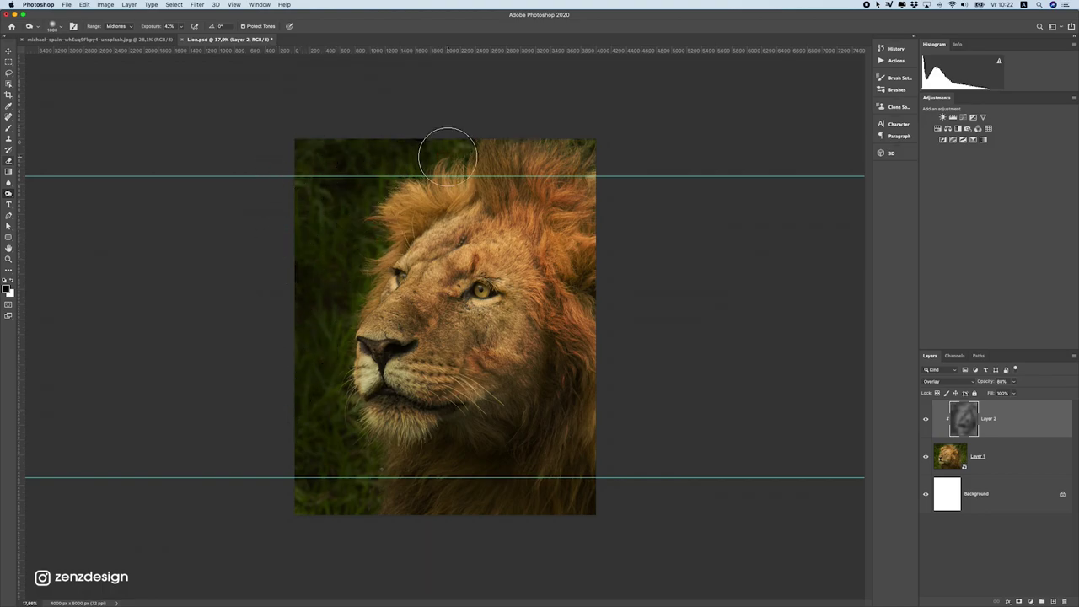
{"action": "key", "text": "super+semicolon"}
{"action": "mouse_move", "coordinate": [306, 168]}
{"action": "left_mouse_down"}
{"action": "mouse_move", "coordinate": [467, 127]}
{"action": "mouse_move", "coordinate": [587, 124]}
{"action": "left_mouse_up"}
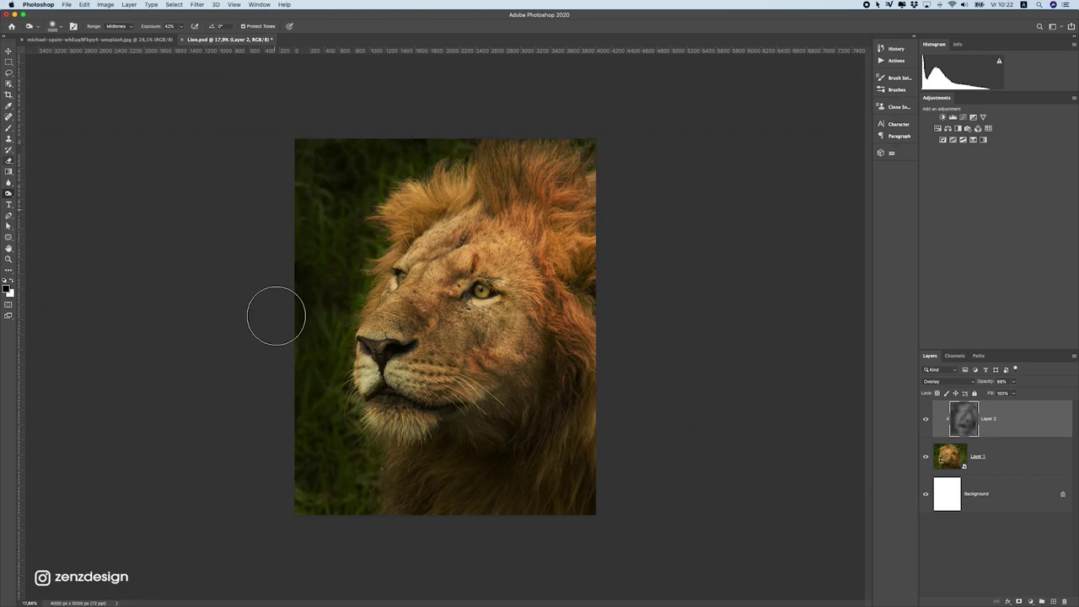
{"action": "mouse_move", "coordinate": [346, 238]}
{"action": "left_mouse_down"}
{"action": "mouse_move", "coordinate": [363, 244]}
{"action": "mouse_move", "coordinate": [325, 329]}
{"action": "left_mouse_up"}
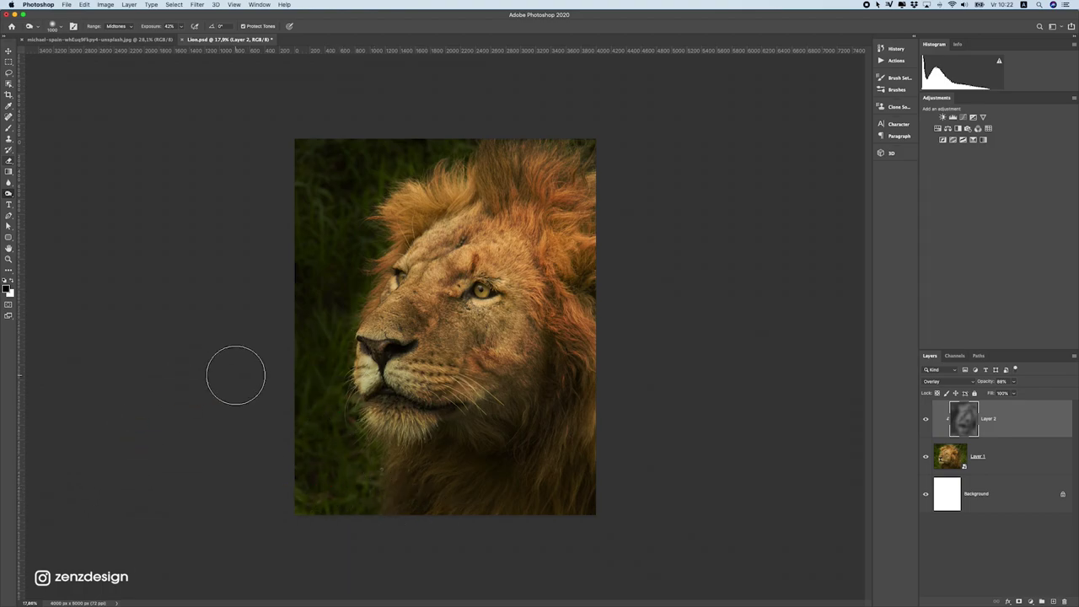
- Add a clipped Curves adjustment layer and darken the image by lowering the white point to output 131
{"action": "left_click", "coordinate": [1029, 601]}
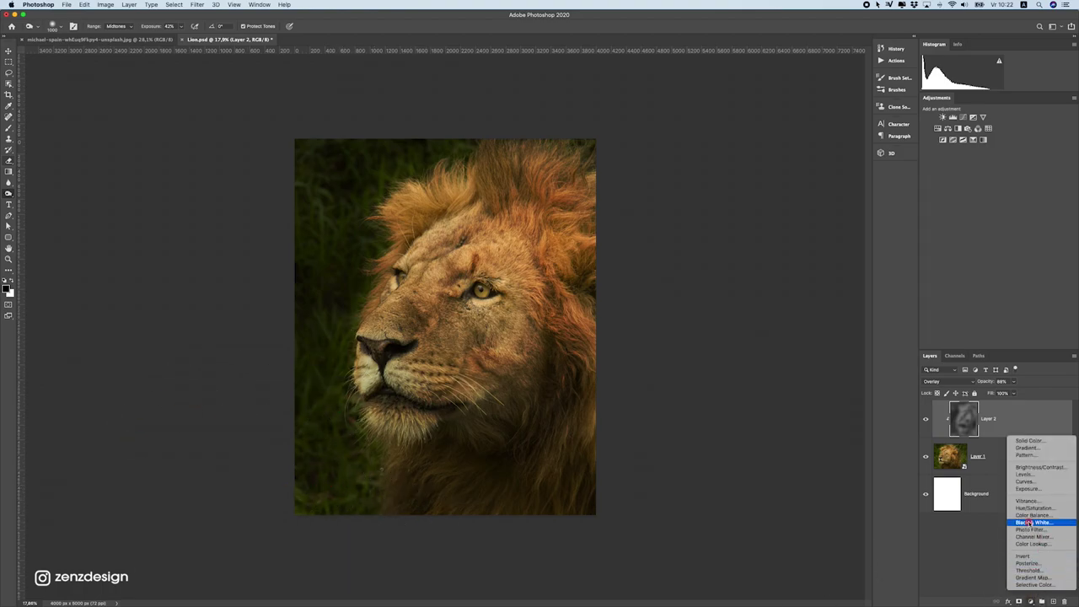
{"action": "left_click", "coordinate": [1037, 487]}
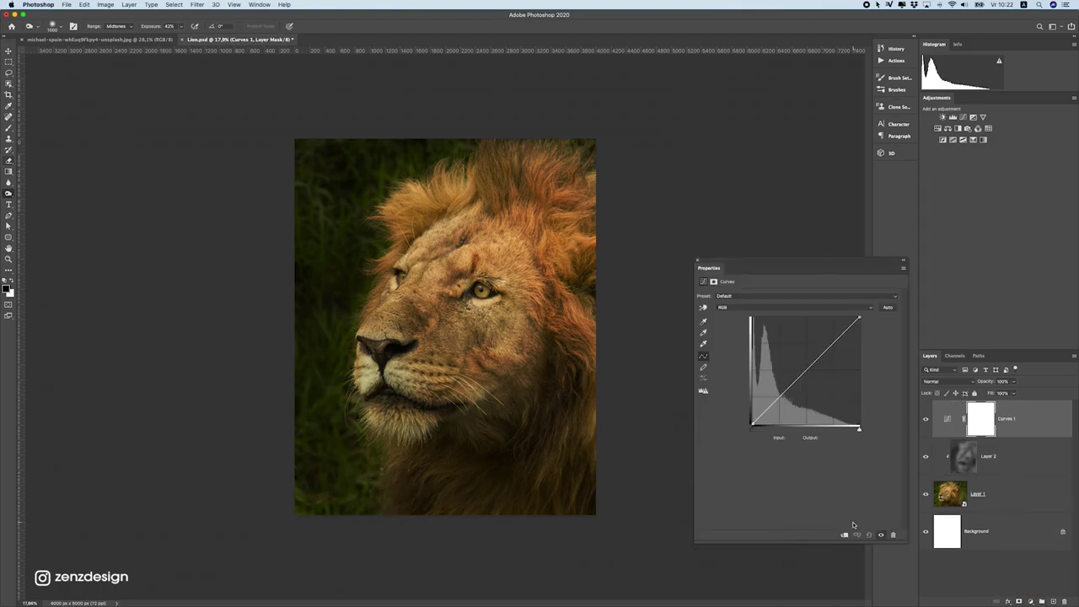
{"action": "left_click", "coordinate": [843, 534]}
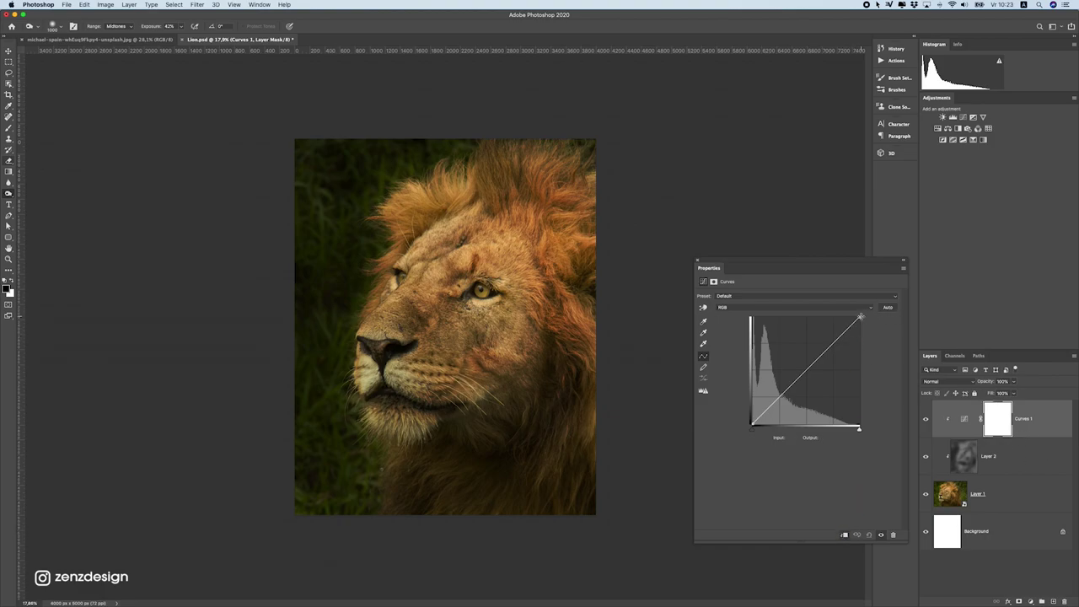
{"action": "left_click_drag", "start_coordinate": [860, 317], "coordinate": [878, 369]}
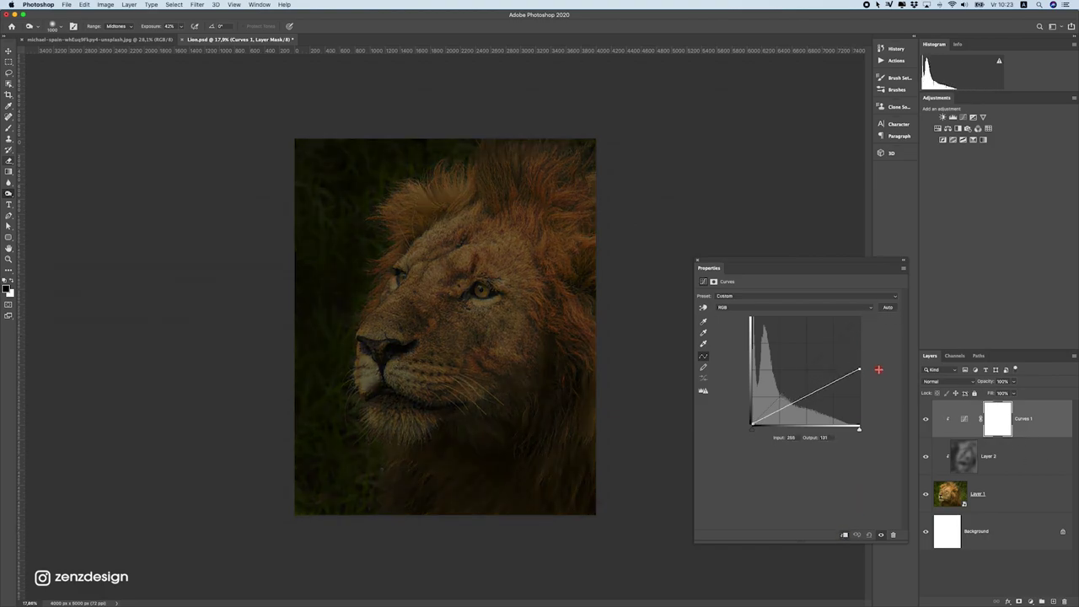
- Paint black on the Curves mask with a soft brush to restore light on the lion's face and upper mane
{"action": "left_click", "coordinate": [9, 130]}
{"action": "mouse_move", "coordinate": [445, 373]}
{"action": "left_mouse_down"}
{"action": "mouse_move", "coordinate": [402, 359]}
{"action": "mouse_move", "coordinate": [391, 324]}
{"action": "mouse_move", "coordinate": [449, 282]}
{"action": "mouse_move", "coordinate": [414, 308]}
{"action": "mouse_move", "coordinate": [431, 271]}
{"action": "left_mouse_up"}
{"action": "key", "text": "super+z"}
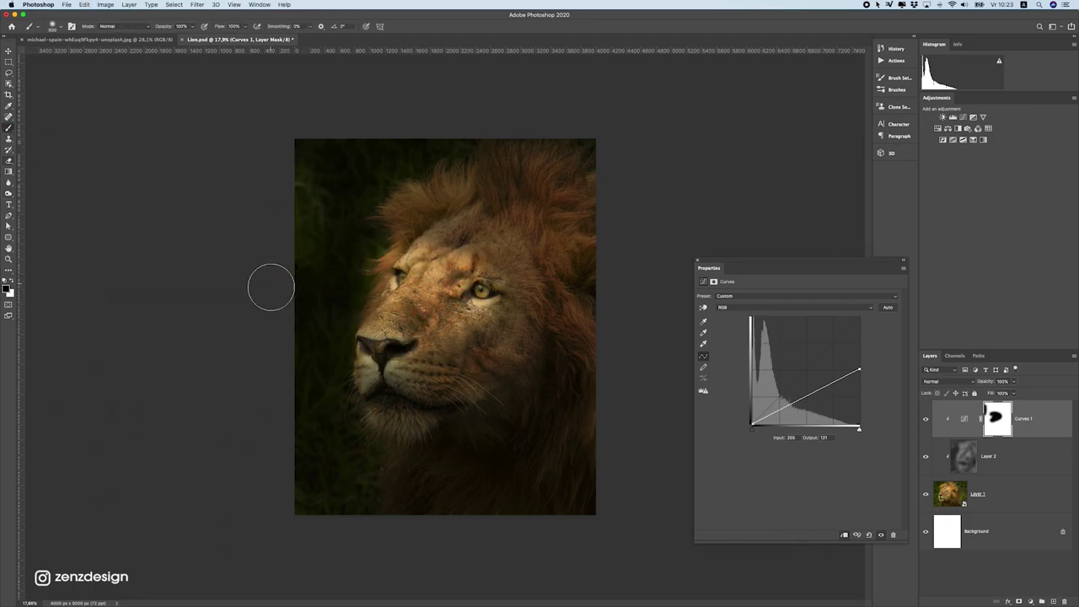
{"action": "mouse_move", "coordinate": [403, 221]}
{"action": "left_mouse_down"}
{"action": "mouse_move", "coordinate": [452, 216]}
{"action": "mouse_move", "coordinate": [498, 171]}
{"action": "mouse_move", "coordinate": [473, 232]}
{"action": "mouse_move", "coordinate": [381, 346]}
{"action": "mouse_move", "coordinate": [401, 371]}
{"action": "mouse_move", "coordinate": [390, 436]}
{"action": "mouse_move", "coordinate": [404, 436]}
{"action": "mouse_move", "coordinate": [430, 392]}
{"action": "mouse_move", "coordinate": [403, 388]}
{"action": "mouse_move", "coordinate": [482, 255]}
{"action": "mouse_move", "coordinate": [413, 341]}
{"action": "mouse_move", "coordinate": [506, 215]}
{"action": "mouse_move", "coordinate": [538, 237]}
{"action": "mouse_move", "coordinate": [489, 178]}
{"action": "mouse_move", "coordinate": [513, 218]}
{"action": "mouse_move", "coordinate": [503, 207]}
{"action": "mouse_move", "coordinate": [483, 283]}
{"action": "mouse_move", "coordinate": [349, 372]}
{"action": "mouse_move", "coordinate": [486, 263]}
{"action": "mouse_move", "coordinate": [444, 232]}
{"action": "mouse_move", "coordinate": [529, 244]}
{"action": "left_mouse_up"}
{"action": "scroll", "coordinate": [481, 327], "scroll_direction": "down", "scroll_amount": 8}
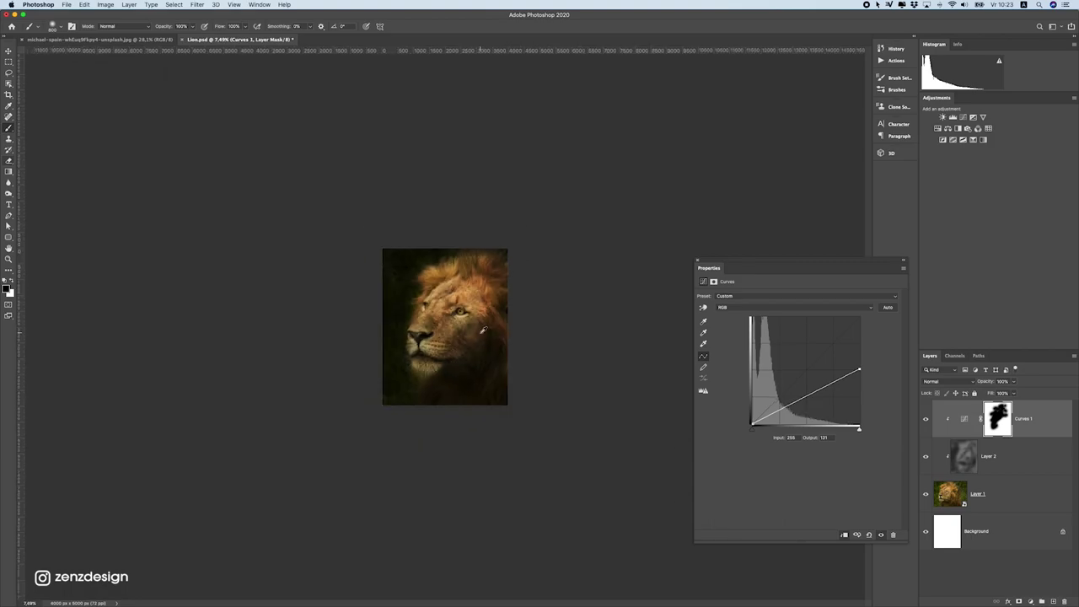
{"action": "scroll", "coordinate": [506, 308], "scroll_direction": "up", "scroll_amount": 8}
{"action": "scroll", "coordinate": [387, 404], "scroll_direction": "down", "scroll_amount": 5}
{"action": "scroll", "coordinate": [393, 387], "scroll_direction": "up", "scroll_amount": 5}
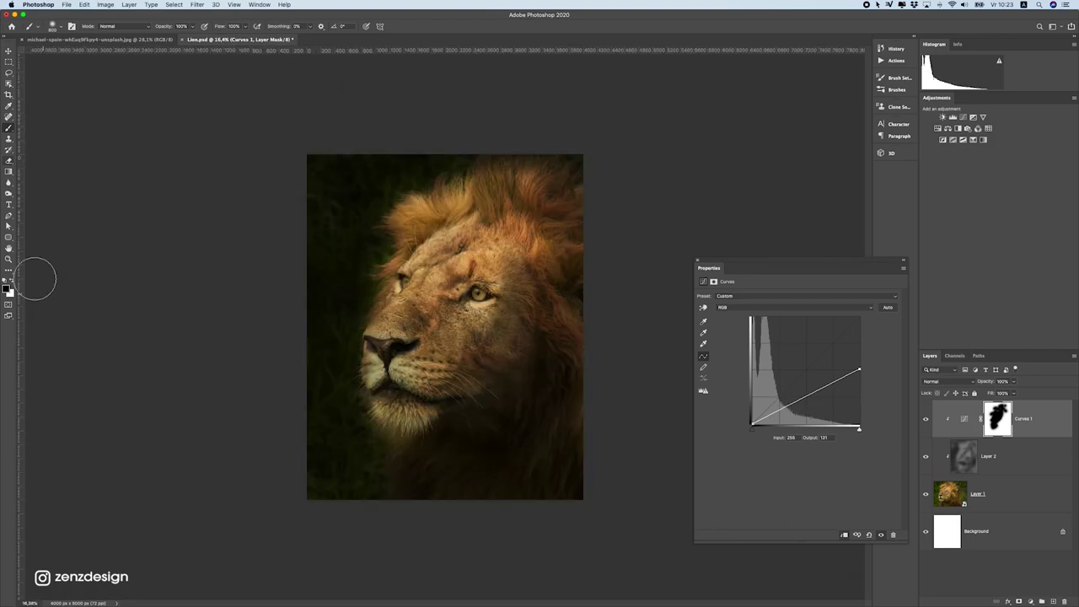
{"action": "mouse_move", "coordinate": [484, 392]}
{"action": "left_mouse_down"}
{"action": "mouse_move", "coordinate": [443, 359]}
{"action": "mouse_move", "coordinate": [467, 363]}
{"action": "mouse_move", "coordinate": [517, 334]}
{"action": "left_mouse_up"}
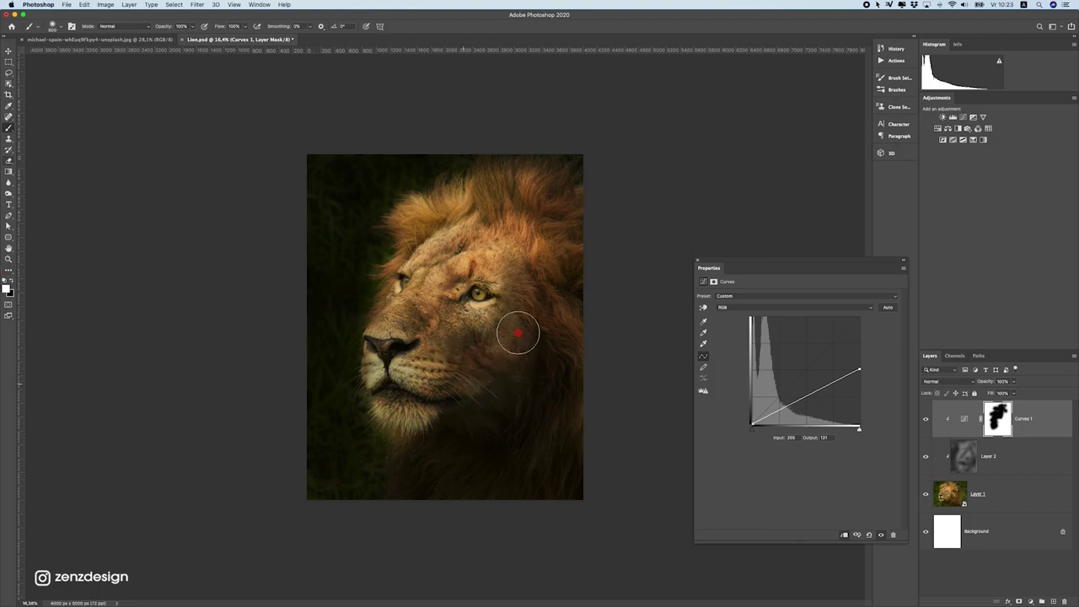
{"action": "key", "text": "super+z"}
- Paint black on the Curves mask below the chin to bring back light in the chest fur
{"action": "mouse_move", "coordinate": [427, 476]}
{"action": "left_mouse_down"}
{"action": "mouse_move", "coordinate": [400, 463]}
{"action": "mouse_move", "coordinate": [525, 528]}
{"action": "left_mouse_up"}
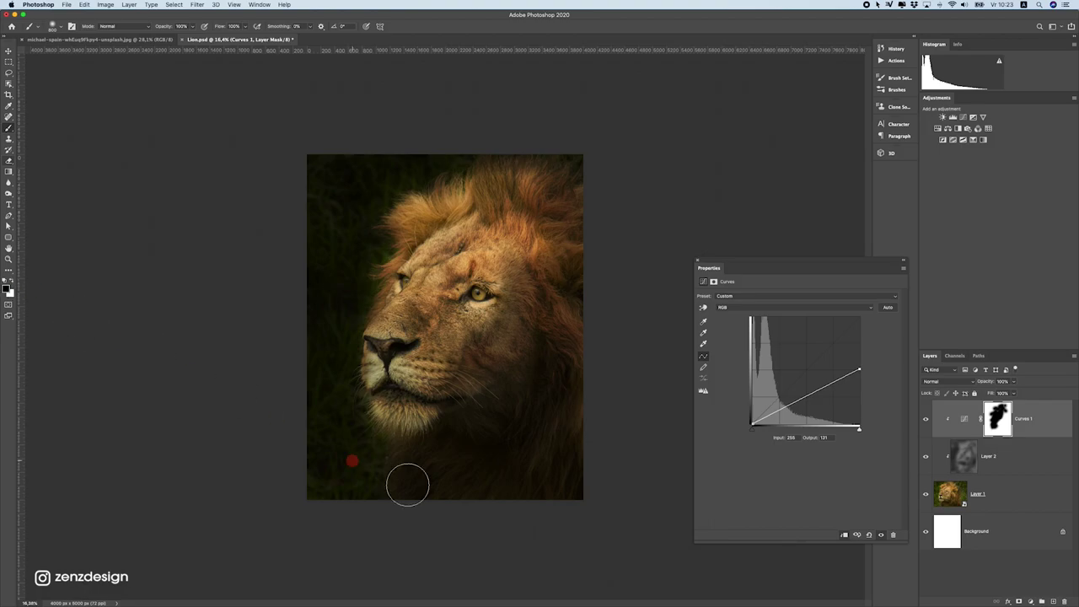
{"action": "mouse_move", "coordinate": [408, 485]}
{"action": "left_mouse_down"}
{"action": "mouse_move", "coordinate": [438, 471]}
{"action": "mouse_move", "coordinate": [401, 457]}
{"action": "mouse_move", "coordinate": [408, 494]}
{"action": "mouse_move", "coordinate": [438, 516]}
{"action": "left_mouse_up"}
{"action": "scroll", "coordinate": [400, 446], "scroll_direction": "down", "scroll_amount": 5}
{"action": "scroll", "coordinate": [417, 438], "scroll_direction": "up", "scroll_amount": 5}
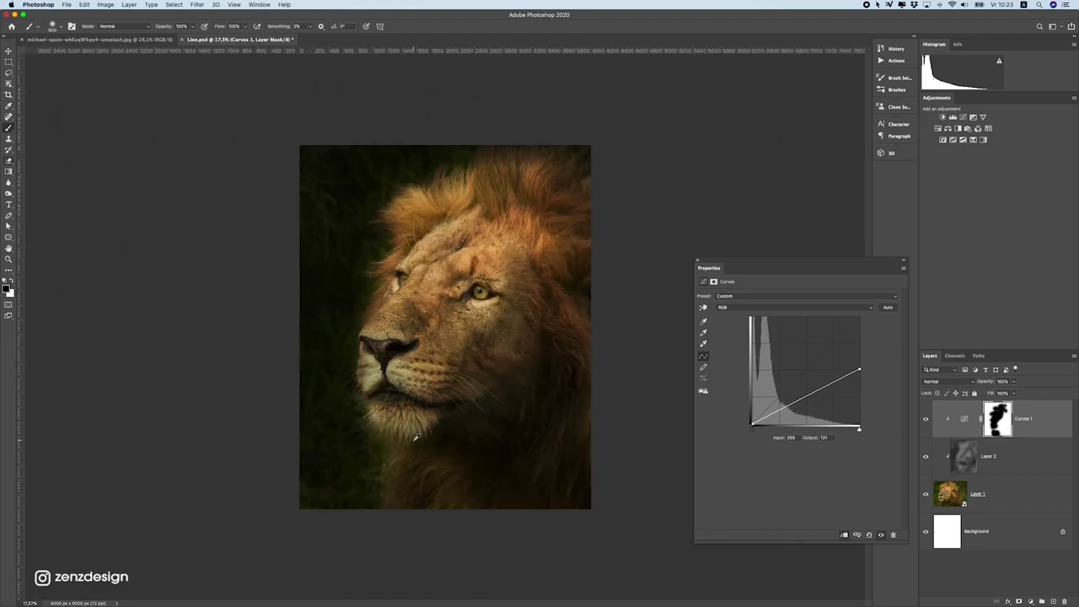
{"action": "mouse_move", "coordinate": [415, 437]}
{"action": "left_mouse_down"}
{"action": "mouse_move", "coordinate": [442, 434]}
{"action": "mouse_move", "coordinate": [349, 456]}
{"action": "mouse_move", "coordinate": [494, 474]}
{"action": "left_mouse_up"}
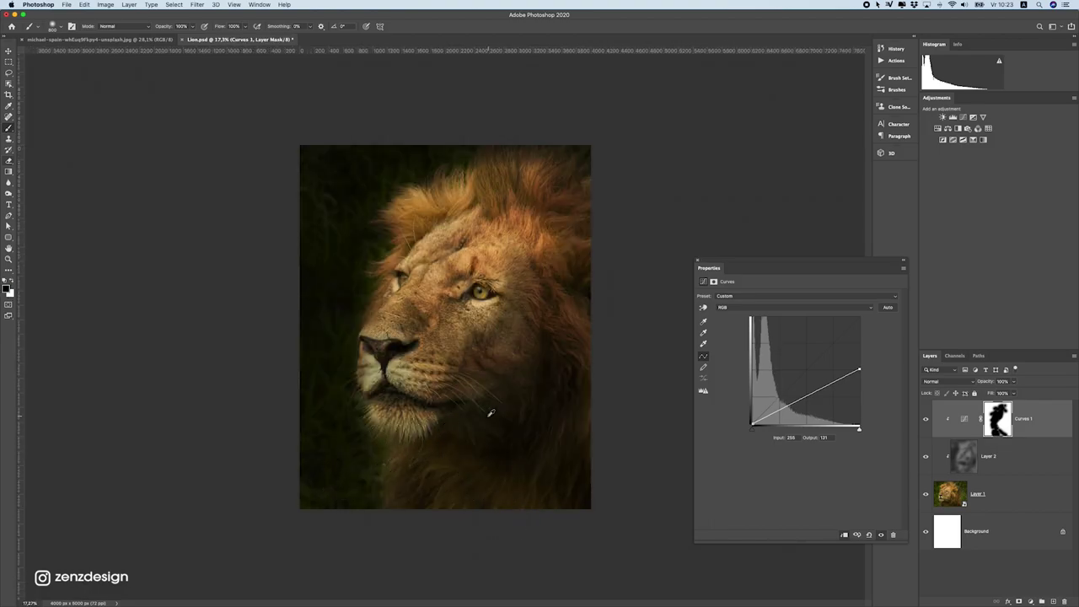
{"action": "scroll", "coordinate": [490, 412], "scroll_direction": "up", "scroll_amount": 1}
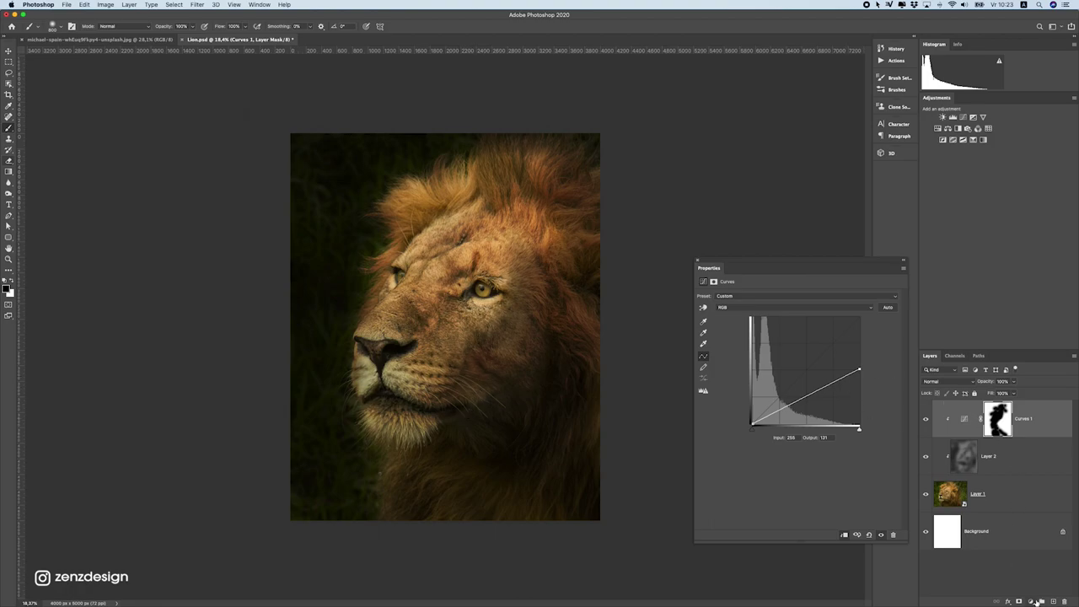
- Add a clipped Hue/Saturation adjustment layer and reduce the saturation to about -26
{"action": "left_click_drag", "start_coordinate": [1036, 601], "coordinate": [1041, 587]}
{"action": "left_click", "coordinate": [1043, 509]}
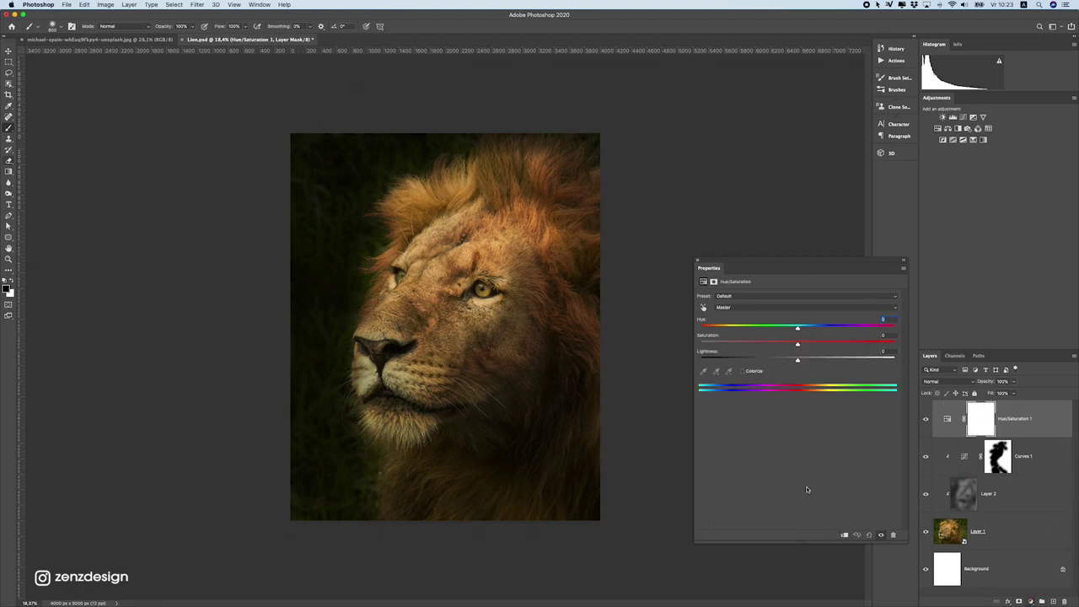
{"action": "left_click", "coordinate": [839, 536]}
{"action": "left_click_drag", "start_coordinate": [784, 344], "coordinate": [772, 345]}
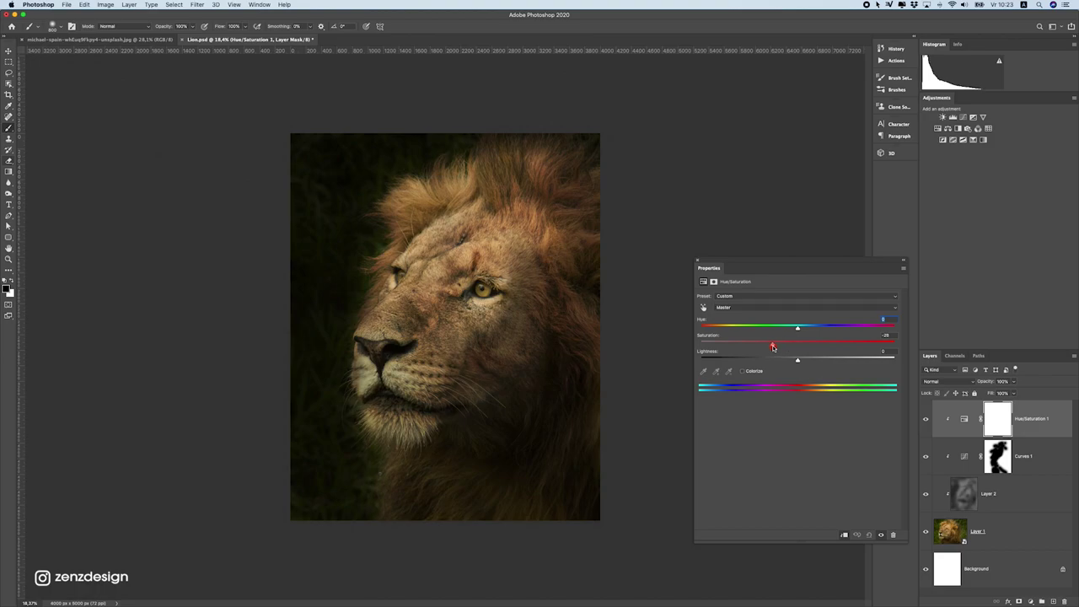
- Add a new layer above the Hue/Saturation adjustment and fill it with 50% gray
{"action": "scroll", "coordinate": [432, 304], "scroll_direction": "down", "scroll_amount": 5}
{"action": "scroll", "coordinate": [433, 308], "scroll_direction": "up", "scroll_amount": 6}
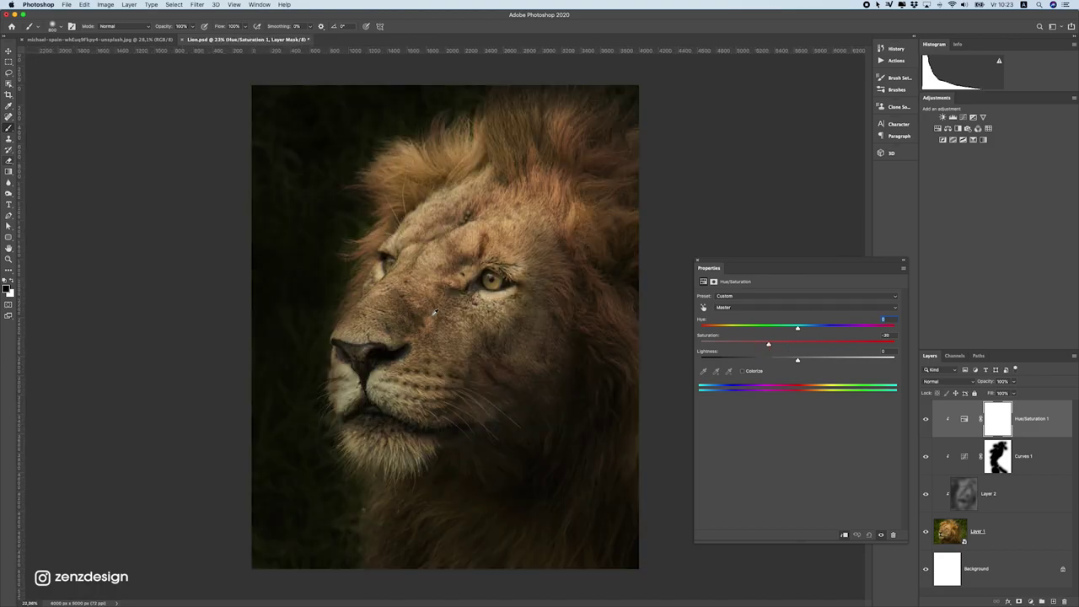
{"action": "scroll", "coordinate": [432, 316], "scroll_direction": "down", "scroll_amount": 2}
{"action": "left_click", "coordinate": [1051, 601]}
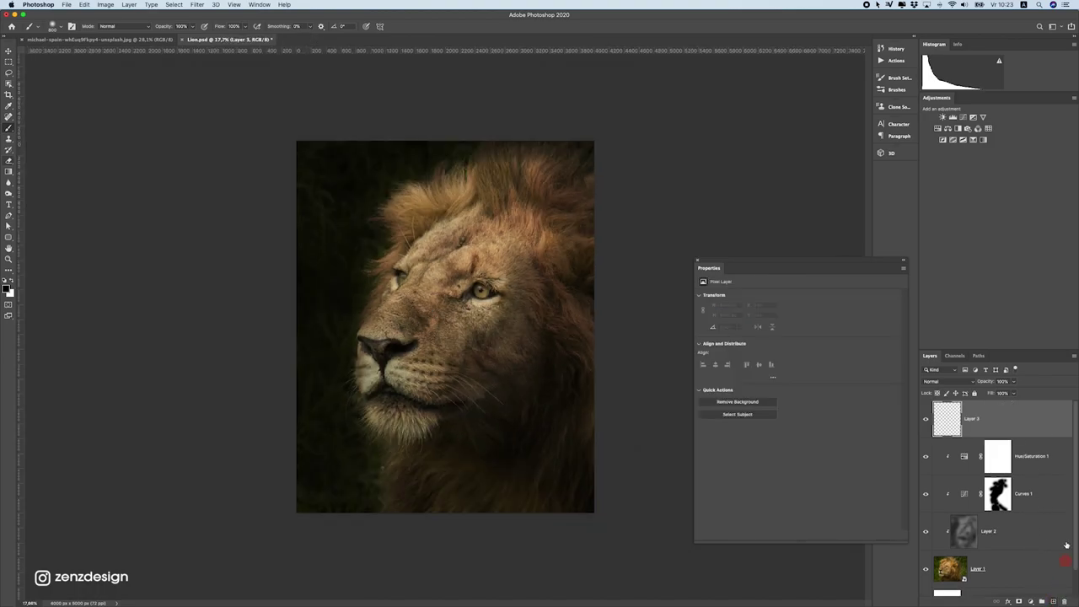
{"action": "left_click", "coordinate": [85, 4]}
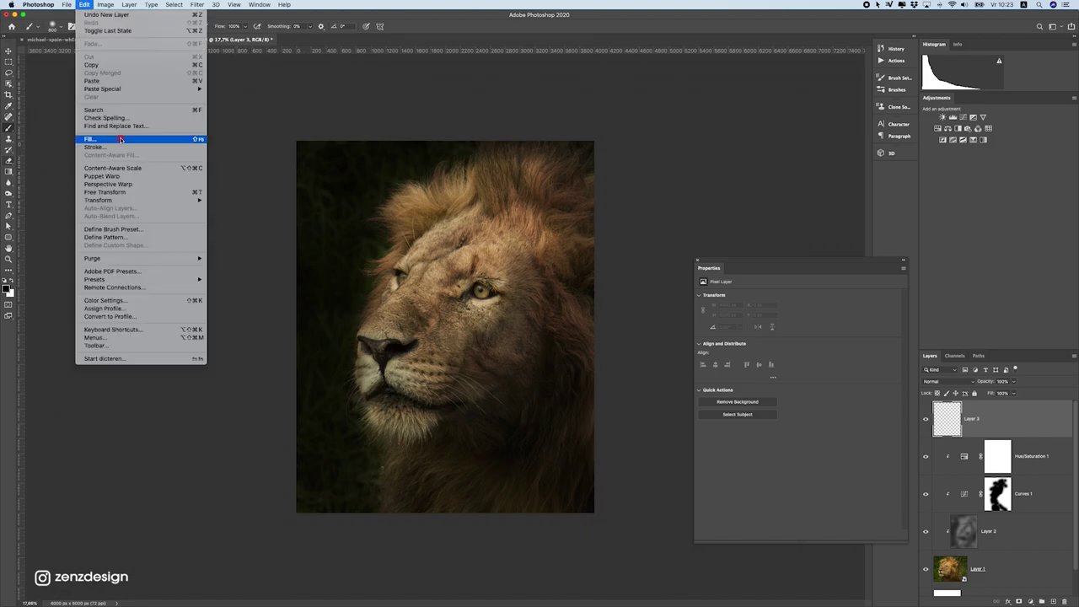
{"action": "key", "text": "Return"}
{"action": "left_click", "coordinate": [501, 124]}
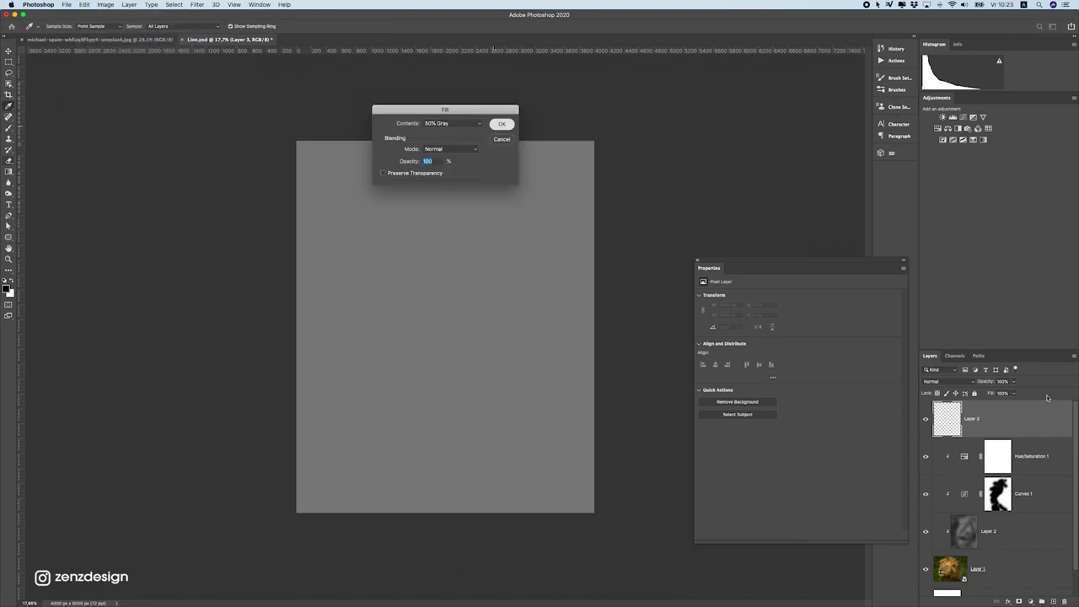
- Set the gray layer's blend mode to Overlay
{"action": "key", "text": "b"}
{"action": "left_click", "coordinate": [942, 381]}
{"action": "left_click", "coordinate": [935, 473]}
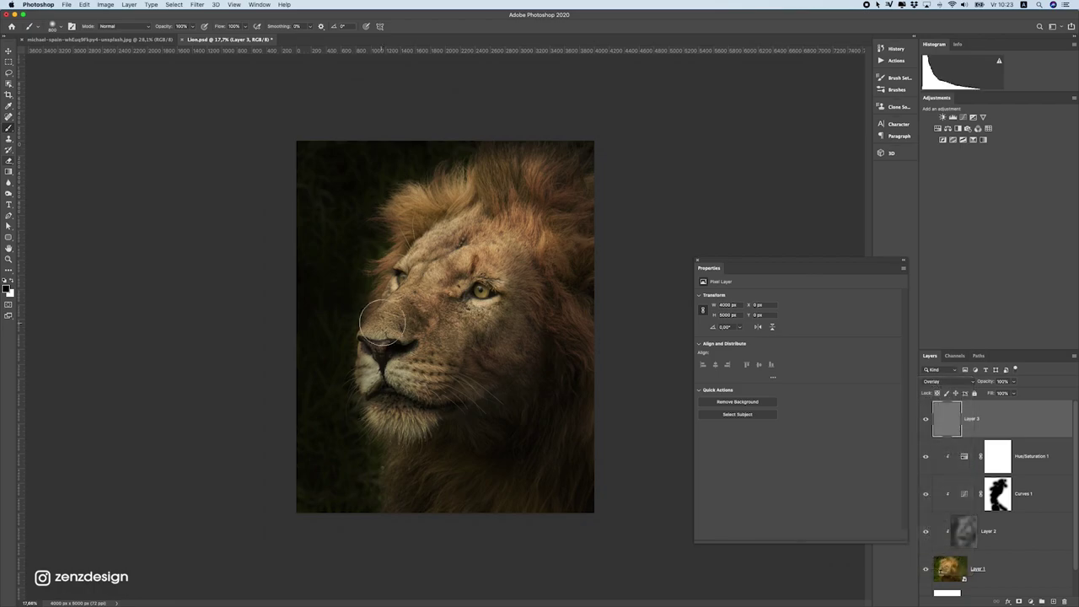
- Brighten the lion's nearer eye on the gray layer with the Dodge tool, using the Midtones range at 26% exposure
{"action": "key", "text": "super+plus"}
{"action": "left_click", "coordinate": [8, 194]}
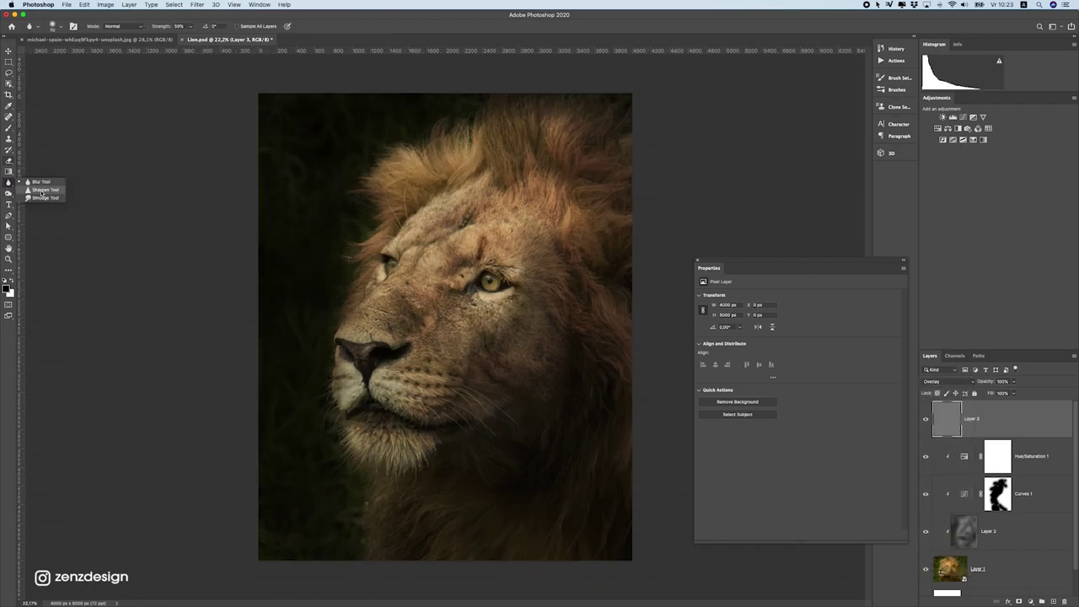
{"action": "left_click", "coordinate": [37, 202]}
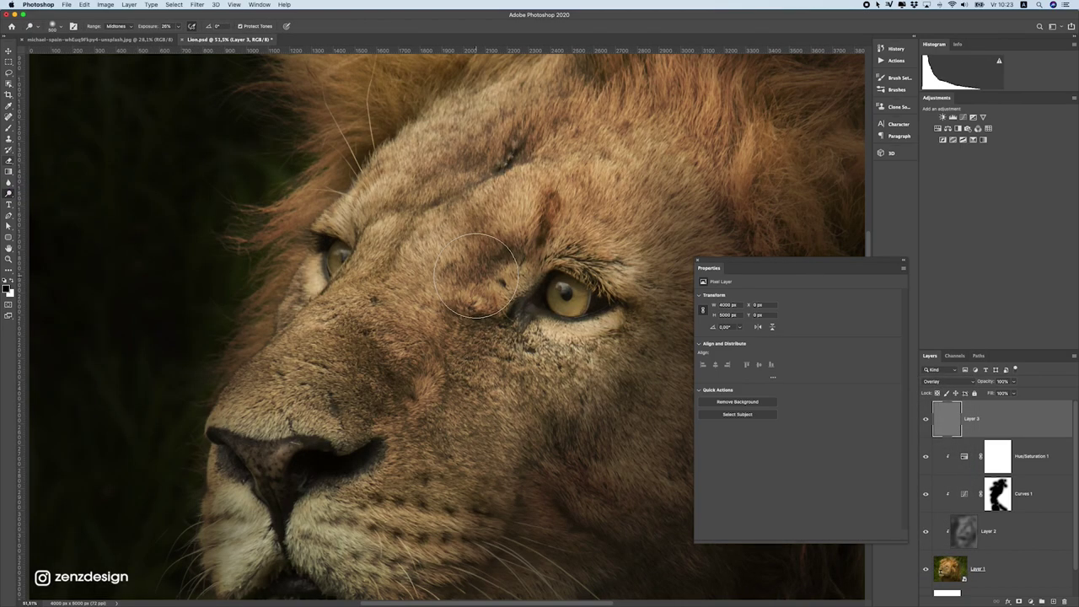
{"action": "scroll", "coordinate": [429, 269], "scroll_direction": "up", "scroll_amount": 5}
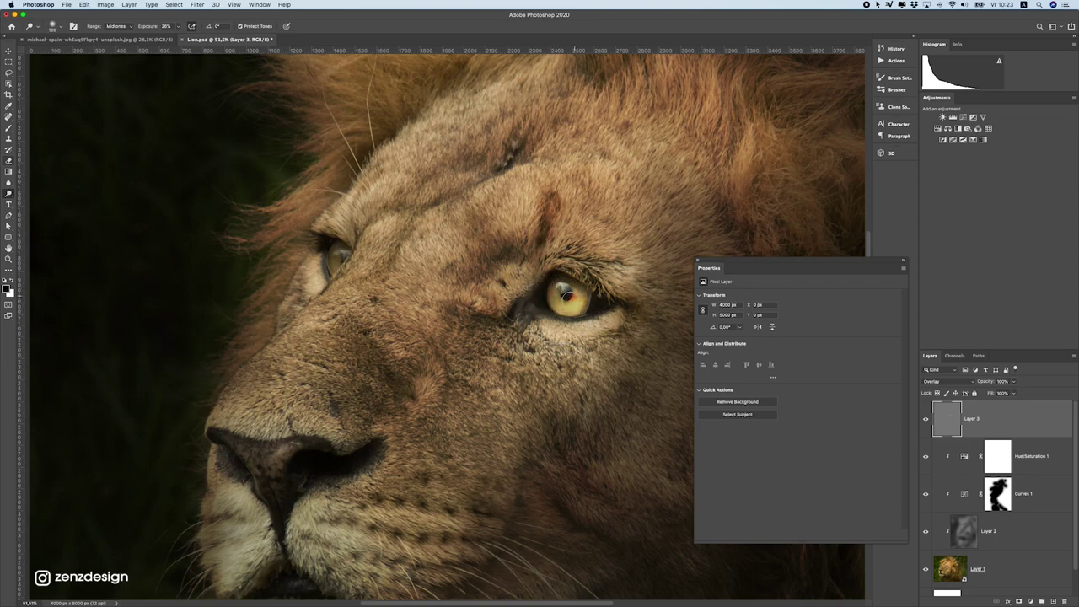
- Dodge the lion's far eye and touch up the iris of the nearer eye
{"action": "scroll", "coordinate": [576, 309], "scroll_direction": "down", "scroll_amount": 5}
{"action": "scroll", "coordinate": [373, 259], "scroll_direction": "up", "scroll_amount": 6}
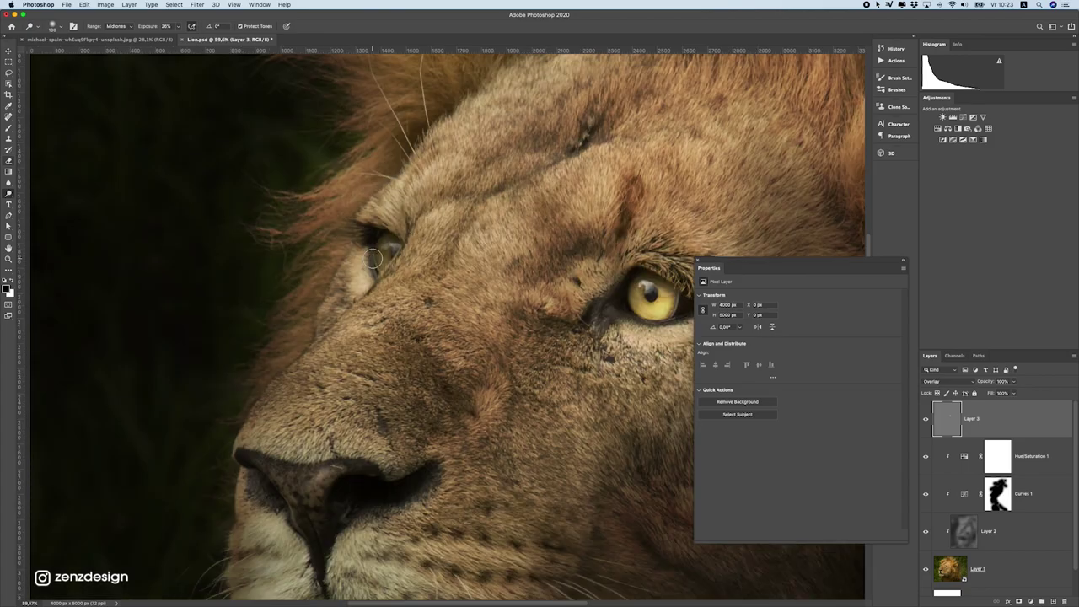
{"action": "scroll", "coordinate": [387, 257], "scroll_direction": "down", "scroll_amount": 5}
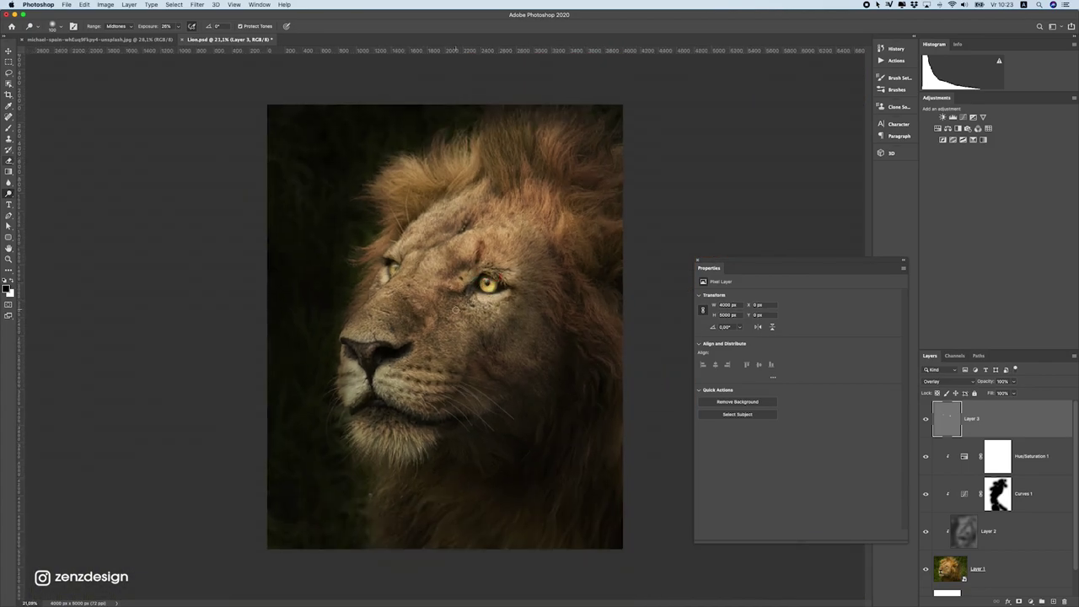
{"action": "scroll", "coordinate": [455, 309], "scroll_direction": "up", "scroll_amount": 3}
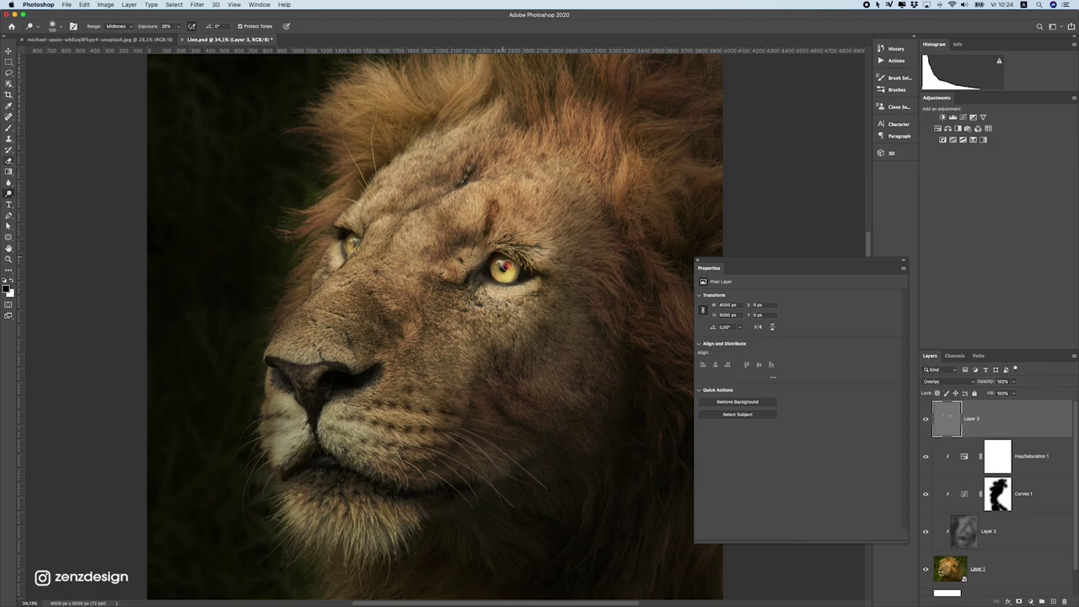
{"action": "scroll", "coordinate": [483, 270], "scroll_direction": "down", "scroll_amount": 5}
{"action": "scroll", "coordinate": [444, 340], "scroll_direction": "up", "scroll_amount": 3}
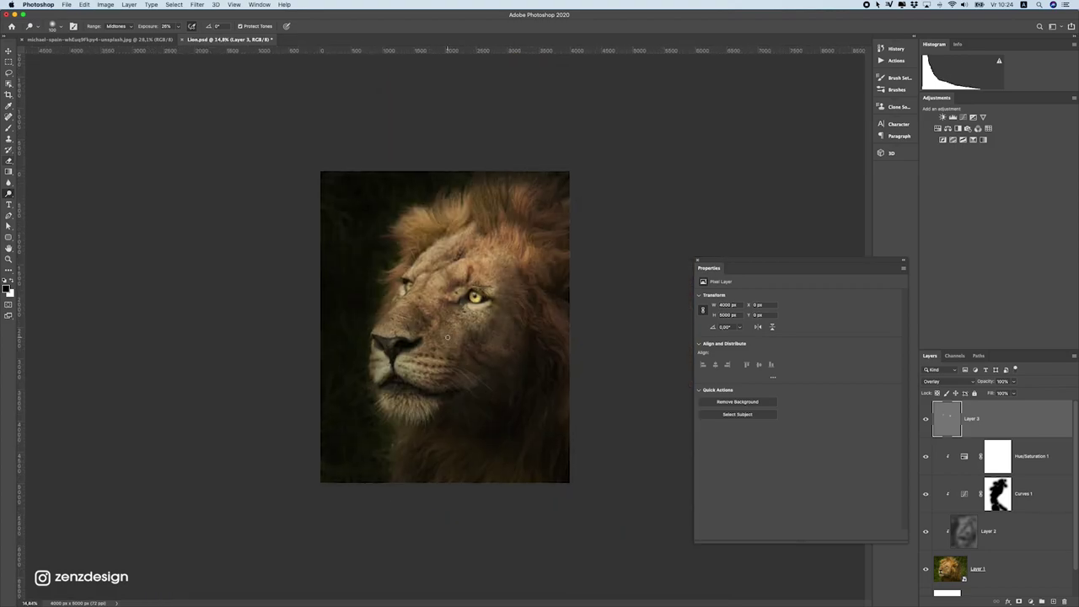
{"action": "scroll", "coordinate": [443, 340], "scroll_direction": "up", "scroll_amount": 1}
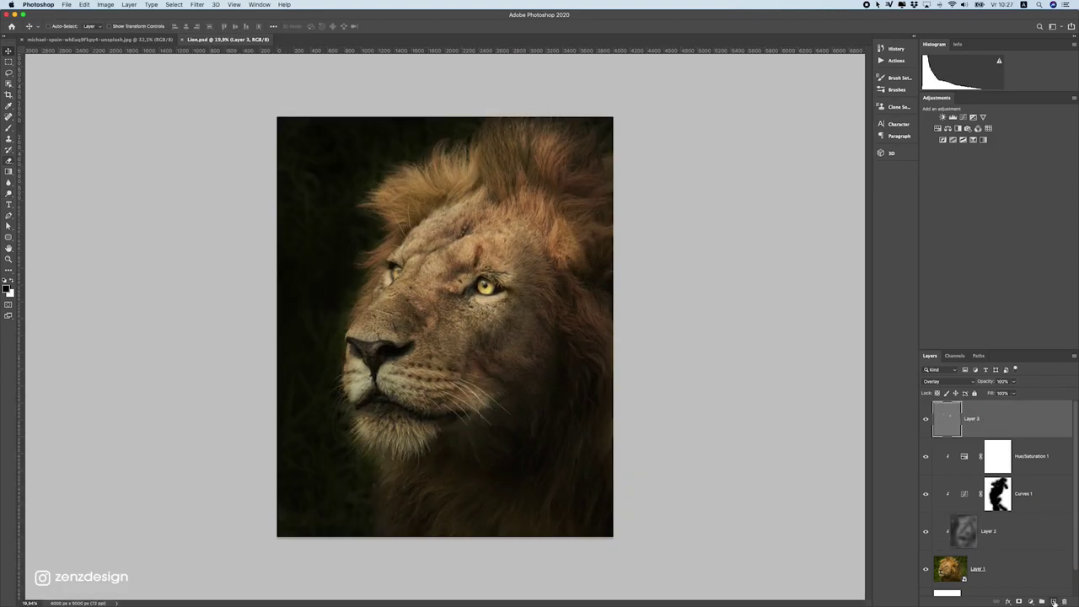
- Add a new layer on top and paint one large soft spot of light peach on the lion's forehead
{"action": "left_click", "coordinate": [1053, 601]}
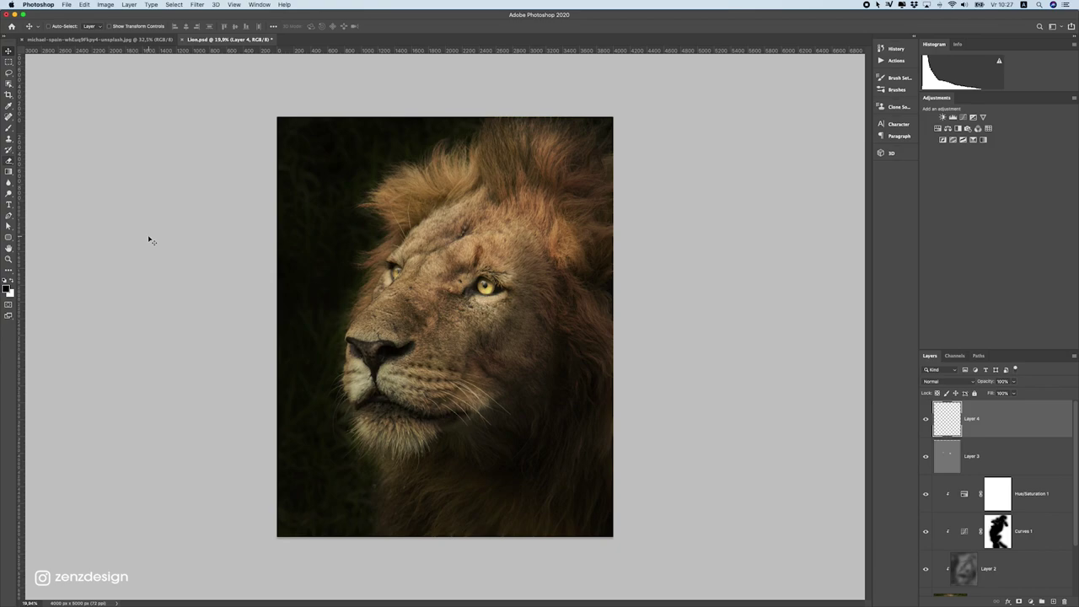
{"action": "left_click", "coordinate": [8, 129]}
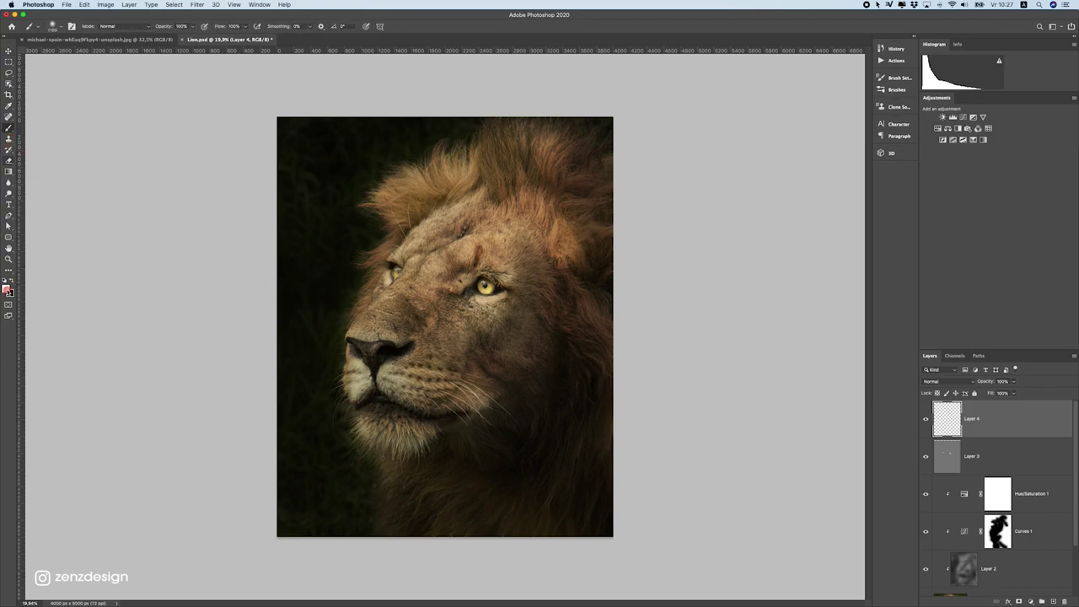
{"action": "left_click", "coordinate": [8, 290]}
{"action": "key", "text": "Return"}
{"action": "left_click", "coordinate": [432, 246]}
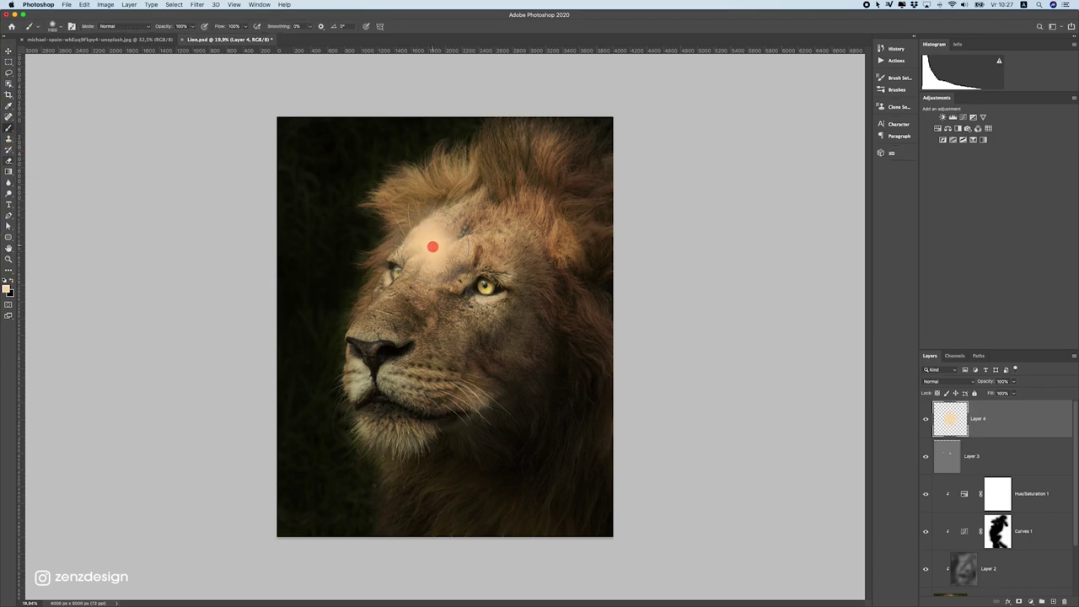
- Move the peach glow to the upper-left edge of the image and scale it up to more than double its size
{"action": "left_click", "coordinate": [8, 52]}
{"action": "left_click_drag", "start_coordinate": [432, 244], "coordinate": [277, 204]}
{"action": "key", "text": "super+t"}
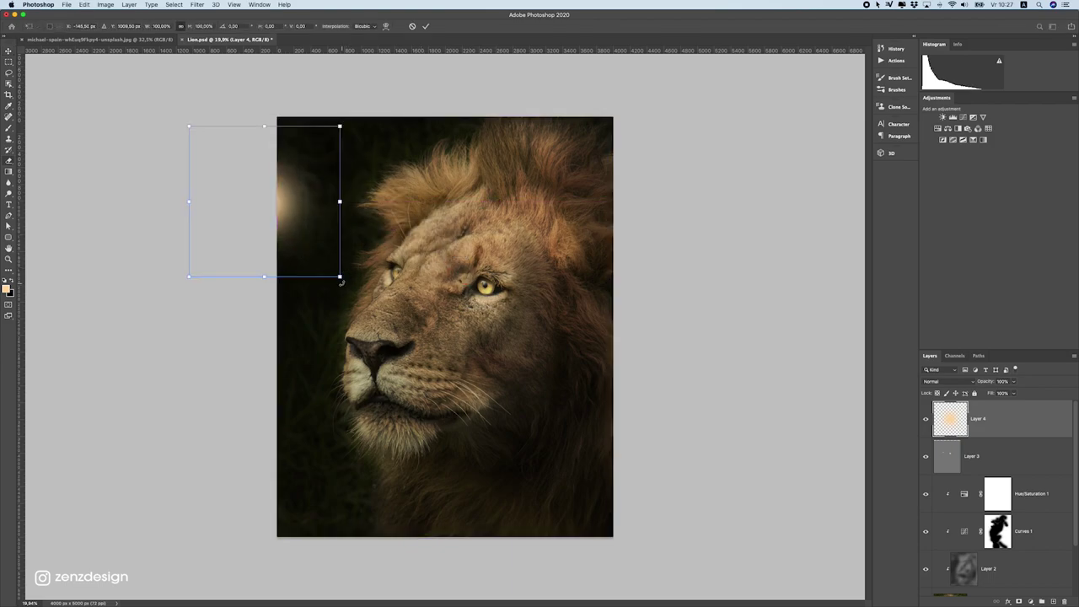
{"action": "mouse_move", "coordinate": [339, 278]}
{"action": "left_mouse_down"}
{"action": "mouse_move", "coordinate": [425, 379]}
{"action": "mouse_move", "coordinate": [355, 248]}
{"action": "left_mouse_up"}
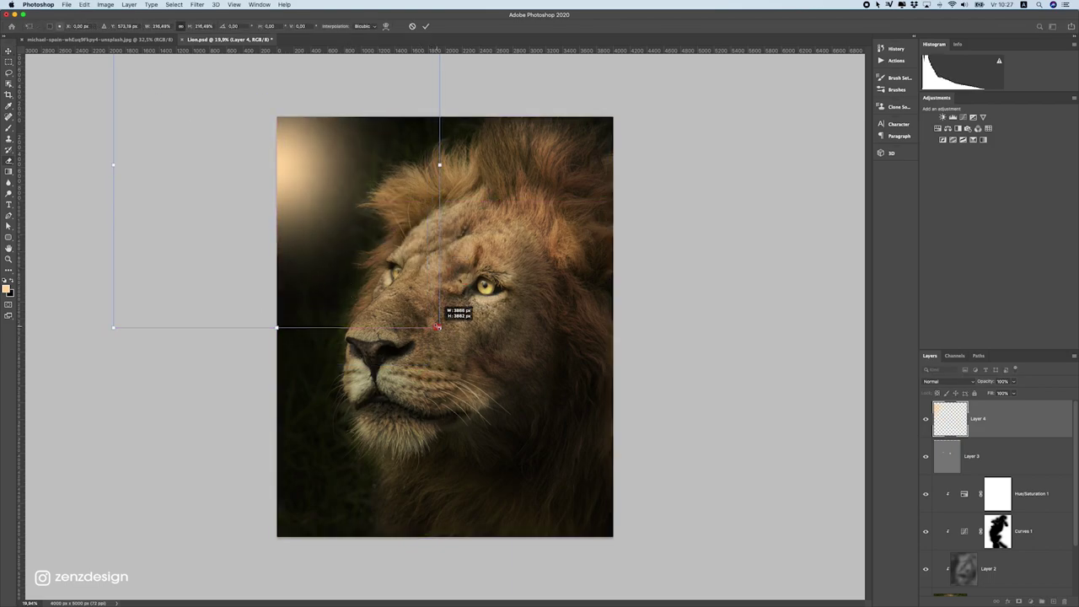
{"action": "left_click_drag", "start_coordinate": [438, 327], "coordinate": [518, 404]}
{"action": "left_click_drag", "start_coordinate": [427, 296], "coordinate": [419, 327]}
{"action": "key", "text": "Return"}
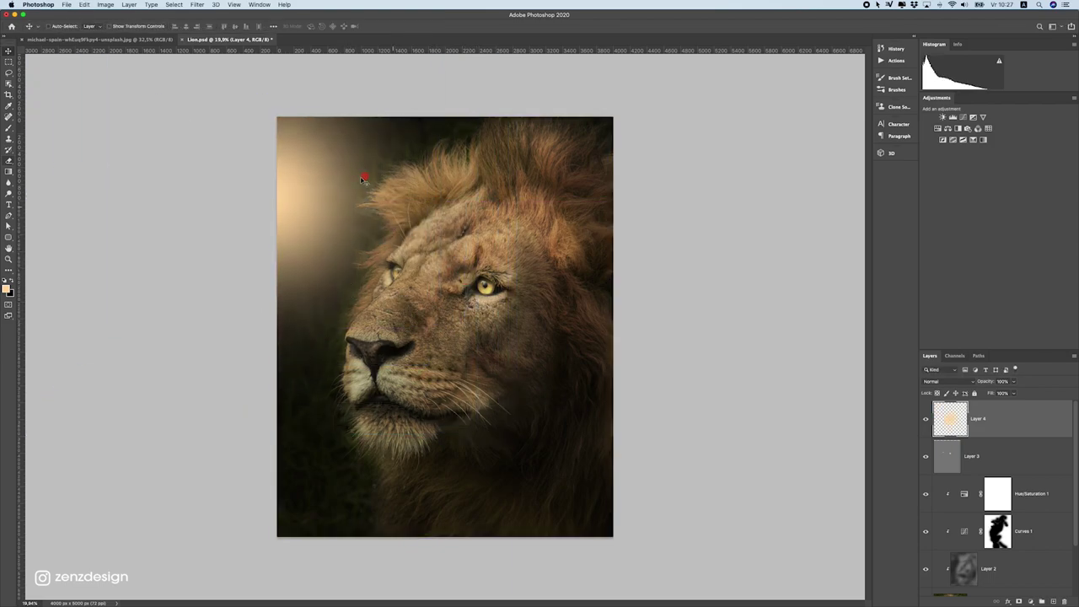
- Distort the glow by stretching its lower-right corner far beyond the canvas so the light falls diagonally across the lion
{"action": "scroll", "coordinate": [363, 179], "scroll_direction": "down", "scroll_amount": 3}
{"action": "key", "text": "super+t"}
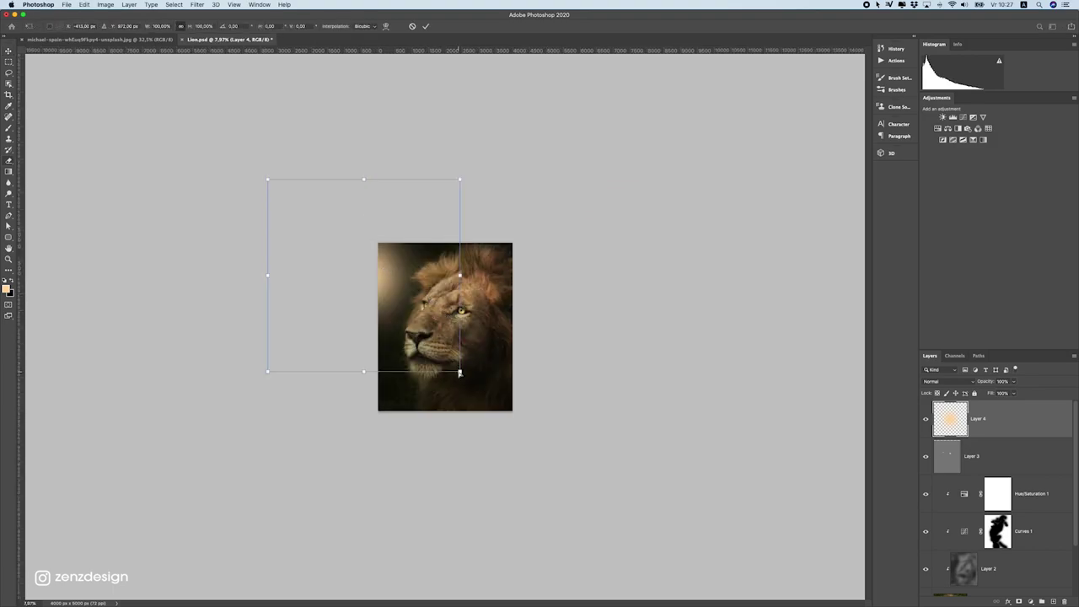
{"action": "left_click_drag", "start_coordinate": [459, 371], "coordinate": [798, 464]}
{"action": "left_click_drag", "start_coordinate": [457, 177], "coordinate": [416, 289]}
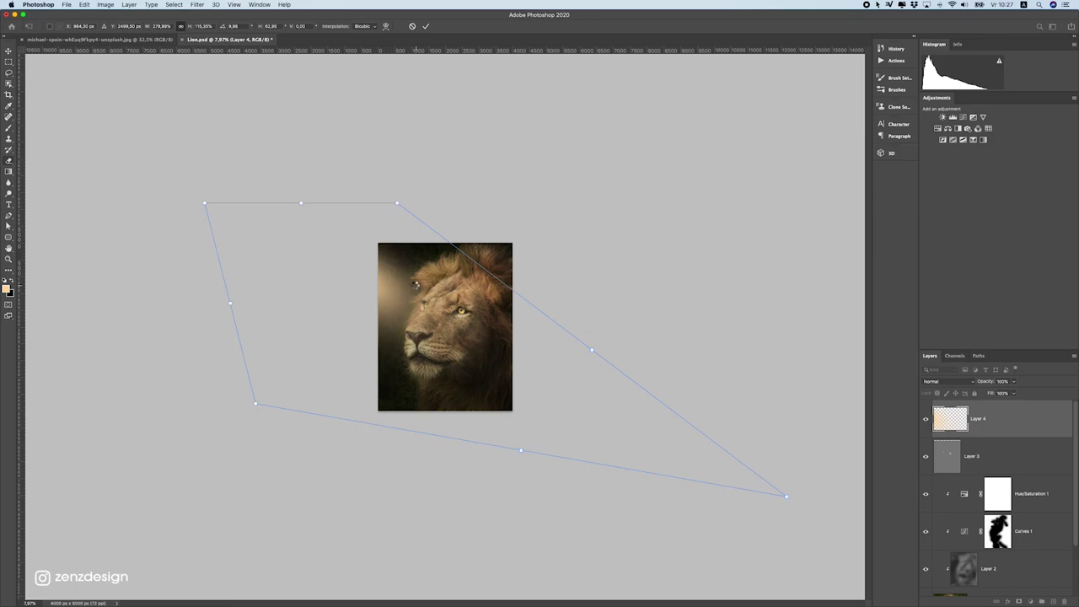
{"action": "key", "text": "Return"}
{"action": "key", "text": "super+0"}
- Add a clipped Curves adjustment layer above Curves 1 and brighten it by moving the white point to input 217
{"action": "left_click", "coordinate": [1027, 534]}
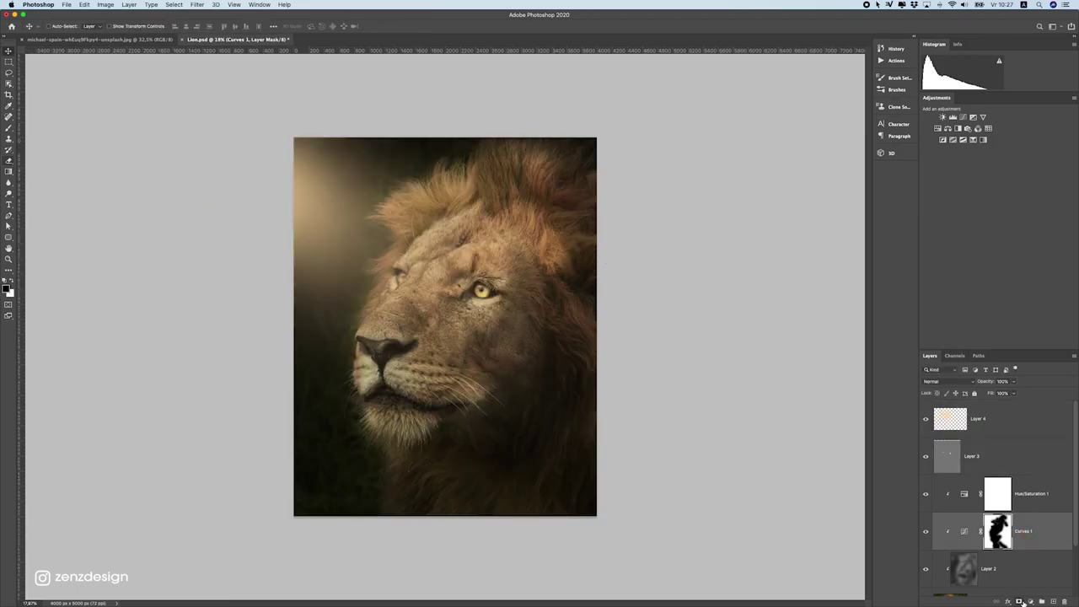
{"action": "left_click", "coordinate": [1028, 601]}
{"action": "left_click", "coordinate": [1023, 486]}
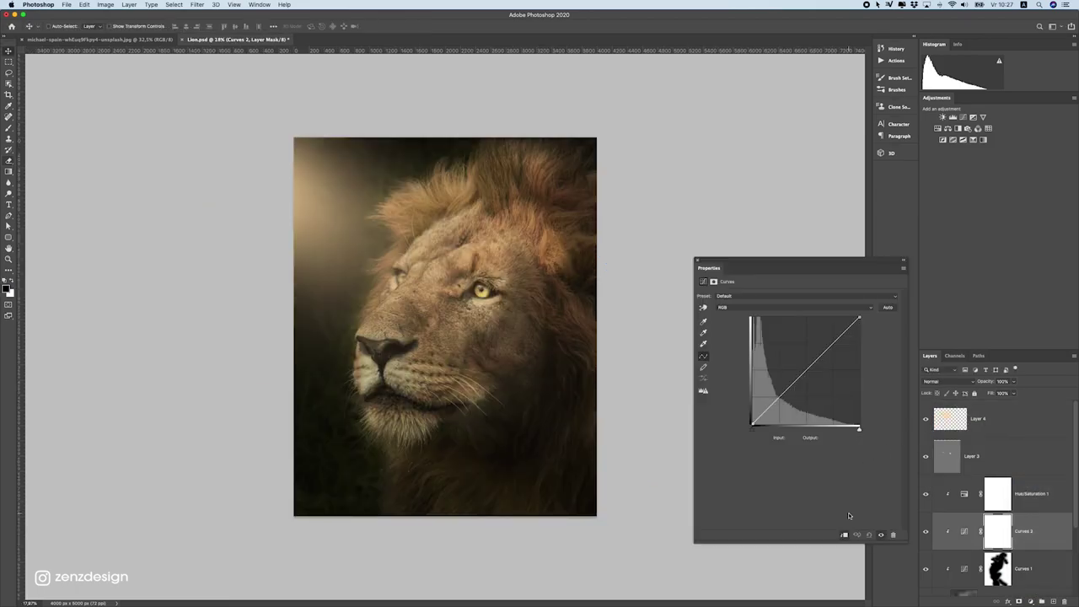
{"action": "left_click_drag", "start_coordinate": [862, 317], "coordinate": [845, 304]}
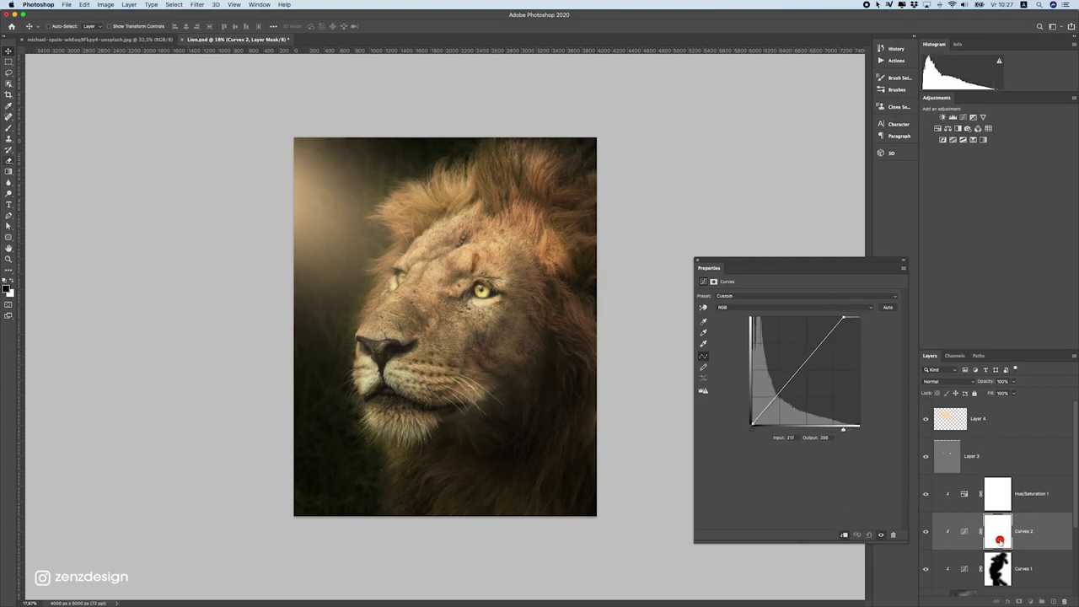
- Invert the Curves 2 mask to black and switch to a white brush
{"action": "left_click", "coordinate": [999, 539]}
{"action": "key", "text": "super+i"}
{"action": "left_click", "coordinate": [8, 129]}
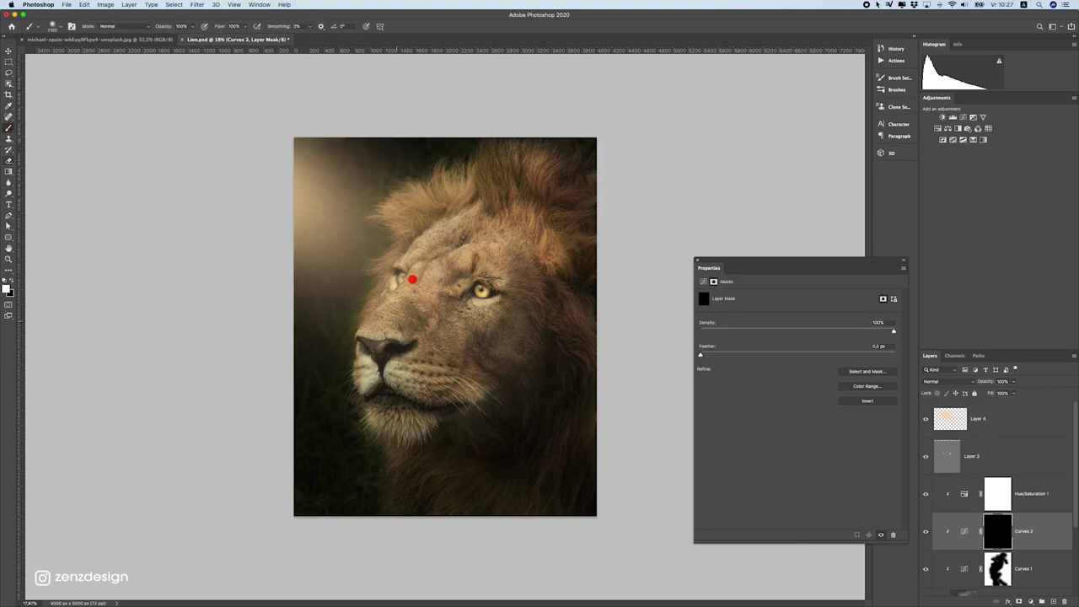
- Paint white on the Curves 2 mask with a soft brush to brighten the lion's face, chin, chest and side mane
{"action": "left_click_drag", "start_coordinate": [410, 284], "coordinate": [433, 299]}
{"action": "left_click_drag", "start_coordinate": [413, 345], "coordinate": [378, 426]}
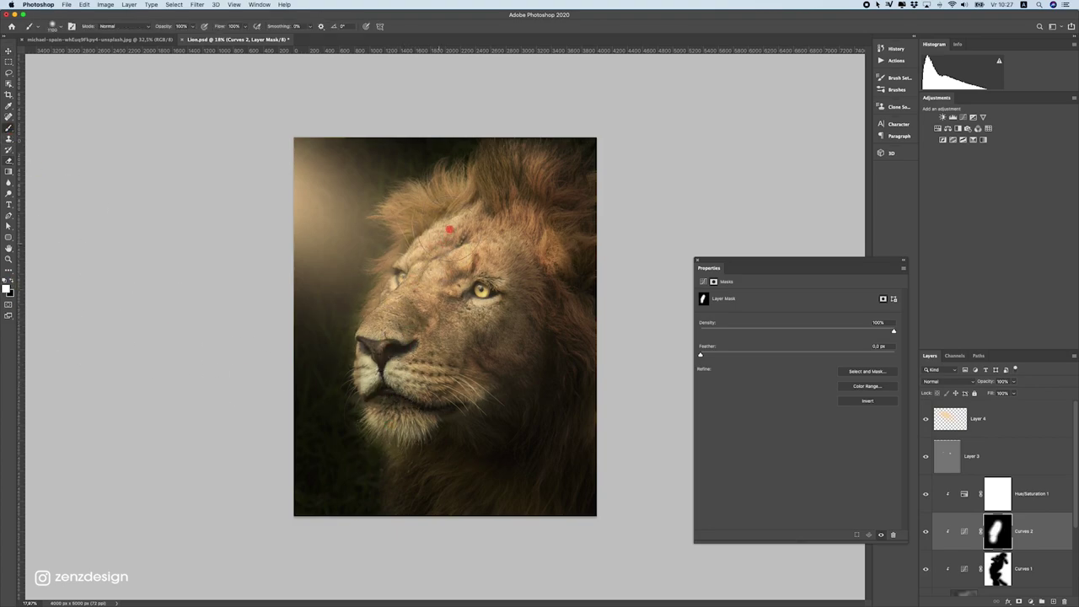
{"action": "left_click_drag", "start_coordinate": [413, 371], "coordinate": [431, 473]}
{"action": "left_click", "coordinate": [549, 314]}
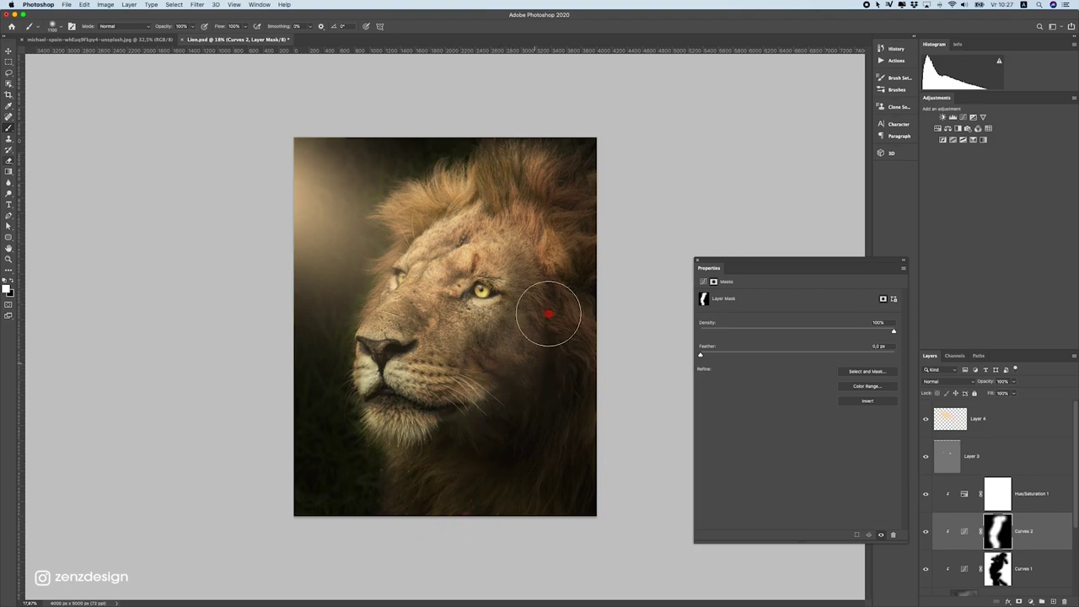
{"action": "key", "text": "super+z"}
{"action": "left_click", "coordinate": [559, 265]}
{"action": "scroll", "coordinate": [330, 380], "scroll_direction": "down", "scroll_amount": 2}
{"action": "scroll", "coordinate": [333, 378], "scroll_direction": "up", "scroll_amount": 1}
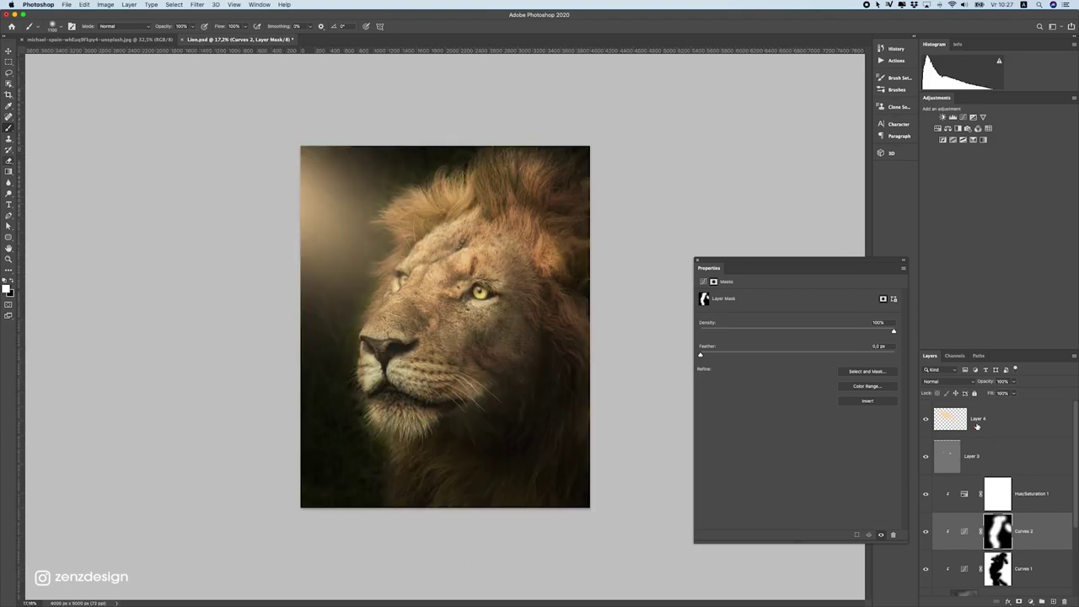
- Save the document and stamp all visible layers into a new layer above Layer 4
{"action": "left_click", "coordinate": [977, 425]}
{"action": "key", "text": "super+s"}
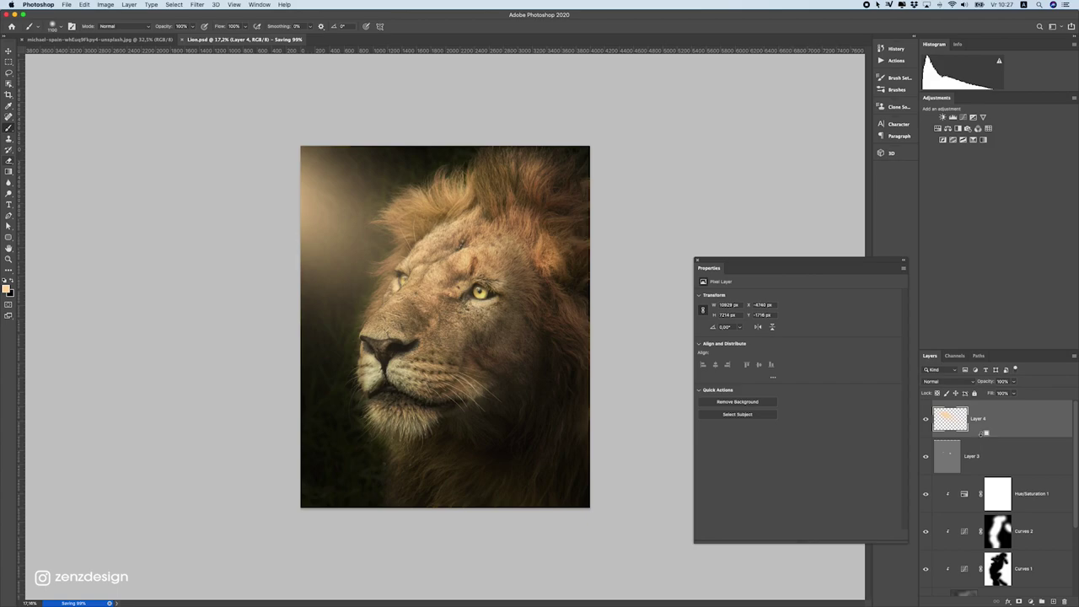
{"action": "key", "text": "super+alt+shift+e"}
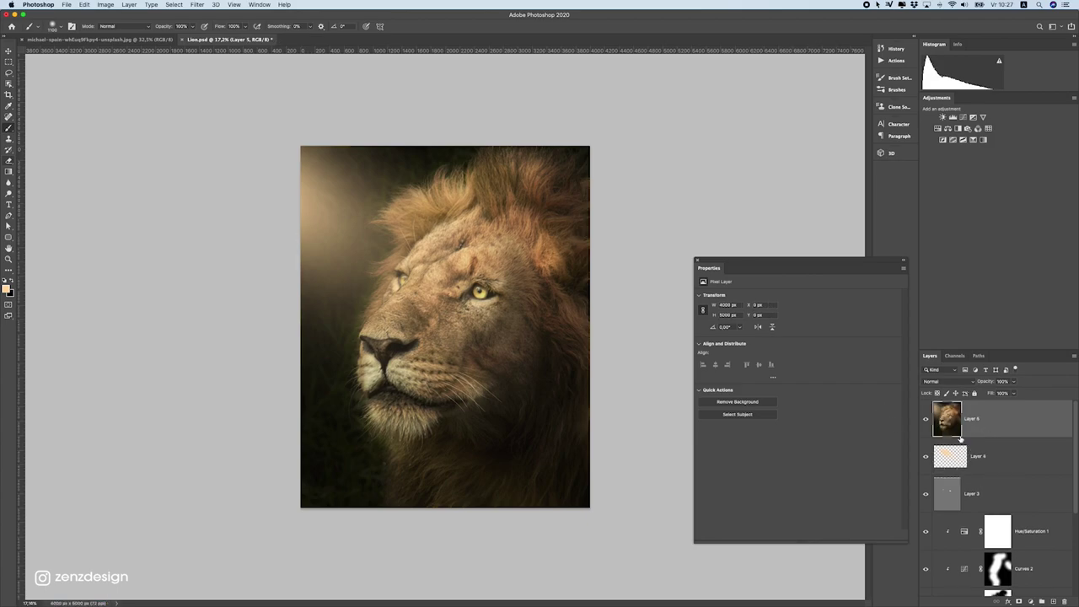
- Convert the stamped layer to a smart object
{"action": "key", "text": "v"}
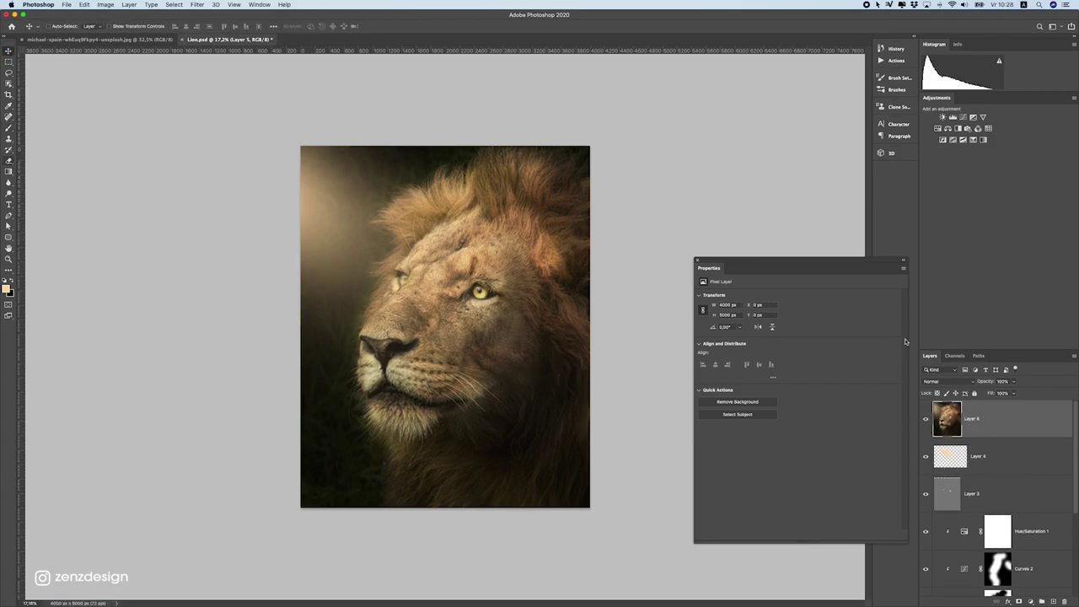
{"action": "right_click", "coordinate": [987, 413]}
{"action": "left_click", "coordinate": [937, 352]}
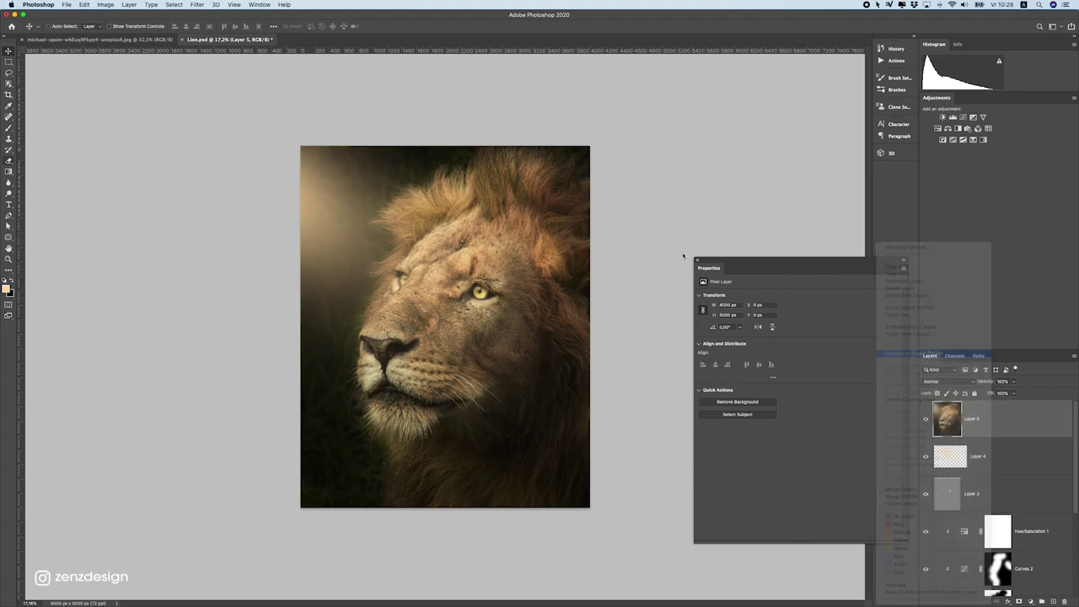
- Open the Camera Raw Filter on the Layer 5 smart object and enlarge its window
{"action": "left_click", "coordinate": [696, 261]}
{"action": "left_click", "coordinate": [174, 4]}
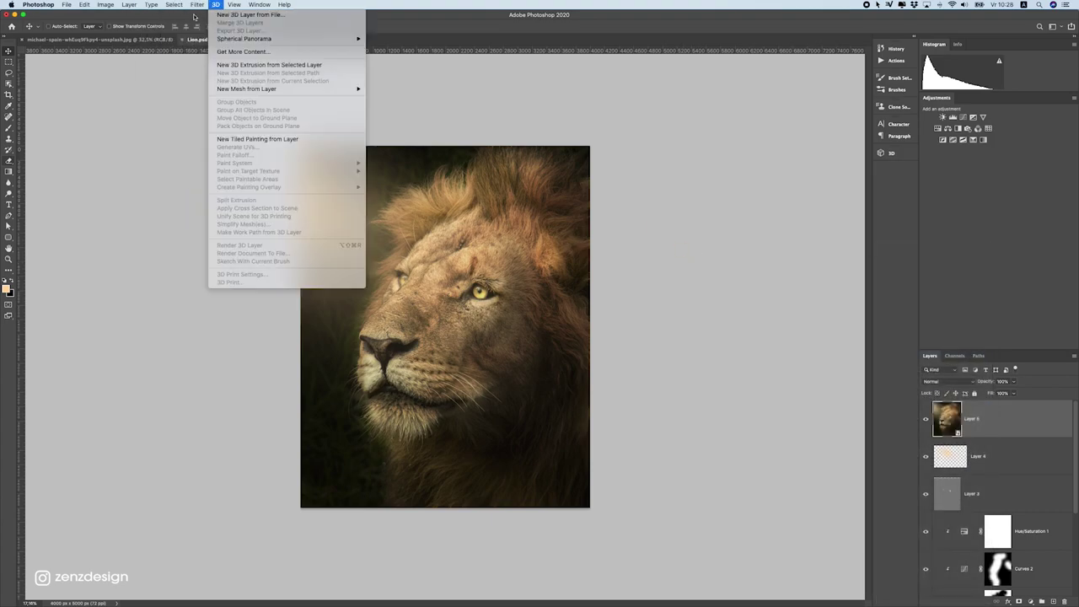
{"action": "key", "text": "Return"}
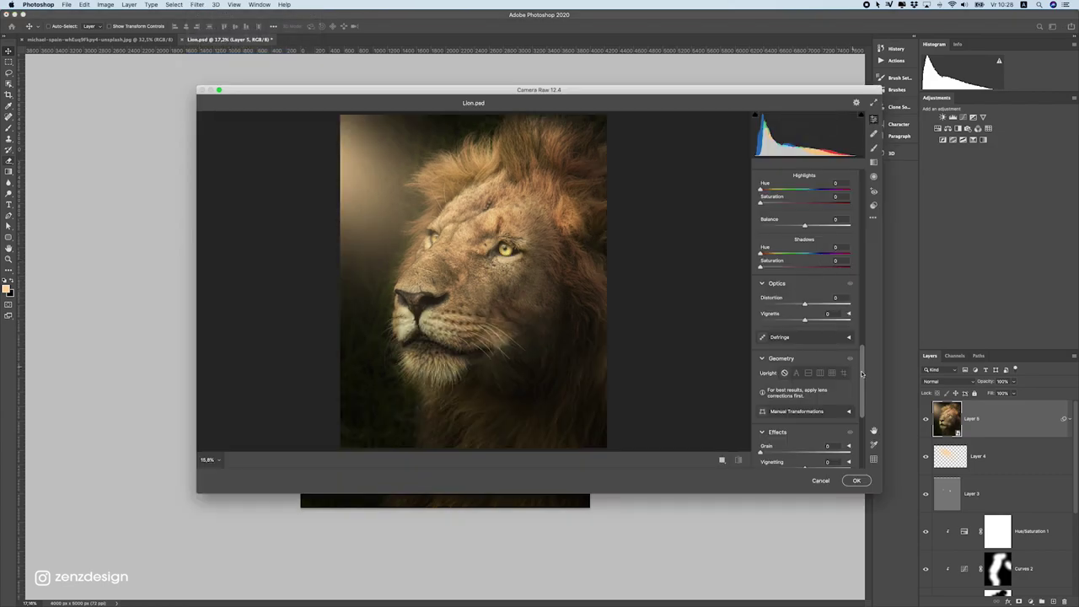
{"action": "left_click_drag", "start_coordinate": [880, 493], "coordinate": [913, 577]}
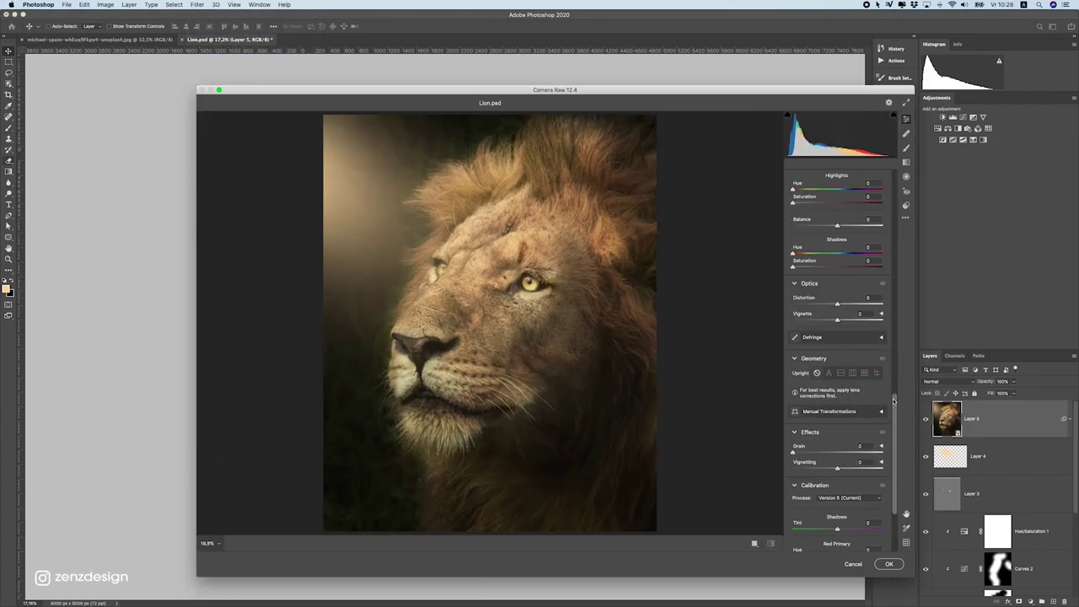
- Set Contrast -17, Highlights +21, Shadows +43, Whites +40, Blacks -26, Texture -15, Clarity +33, Dehaze +33 and Vibrance -18, and adjust Saturation
{"action": "left_click_drag", "start_coordinate": [893, 401], "coordinate": [884, 170]}
{"action": "left_click_drag", "start_coordinate": [825, 274], "coordinate": [846, 324]}
{"action": "scroll", "coordinate": [838, 355], "scroll_direction": "down", "scroll_amount": 1}
{"action": "left_click", "coordinate": [831, 363]}
{"action": "scroll", "coordinate": [838, 354], "scroll_direction": "down", "scroll_amount": 2}
{"action": "scroll", "coordinate": [851, 364], "scroll_direction": "down", "scroll_amount": 1}
{"action": "scroll", "coordinate": [825, 362], "scroll_direction": "down", "scroll_amount": 1}
{"action": "scroll", "coordinate": [829, 337], "scroll_direction": "down", "scroll_amount": 1}
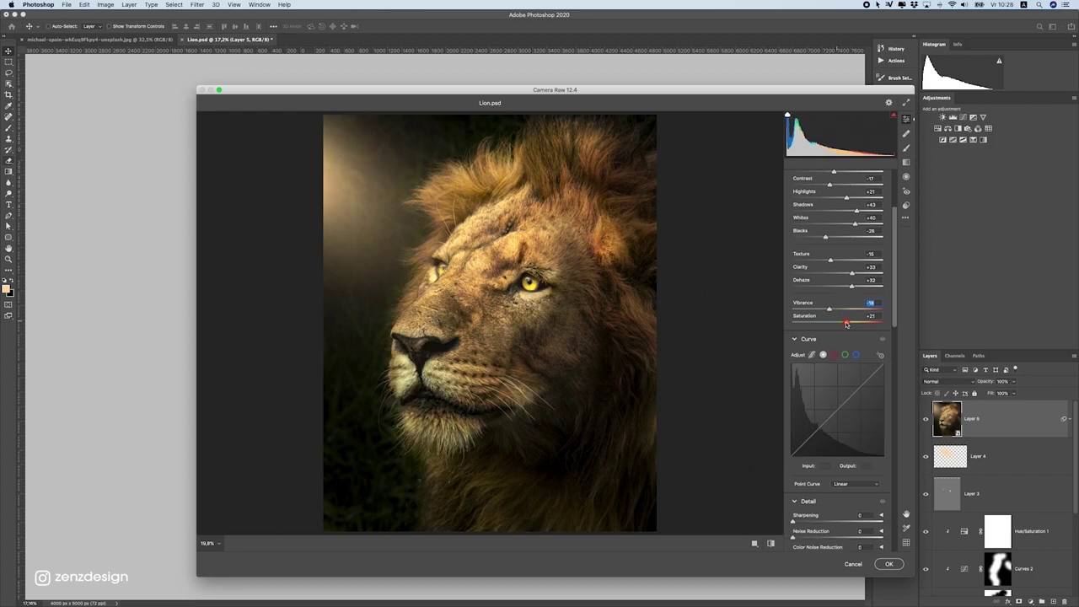
- Set Sharpening to 50 and tune the warm tones in the HSL Color Mixer, shifting their hue and lowering Yellows saturation to about -14
{"action": "scroll", "coordinate": [897, 371], "scroll_direction": "down", "scroll_amount": 7}
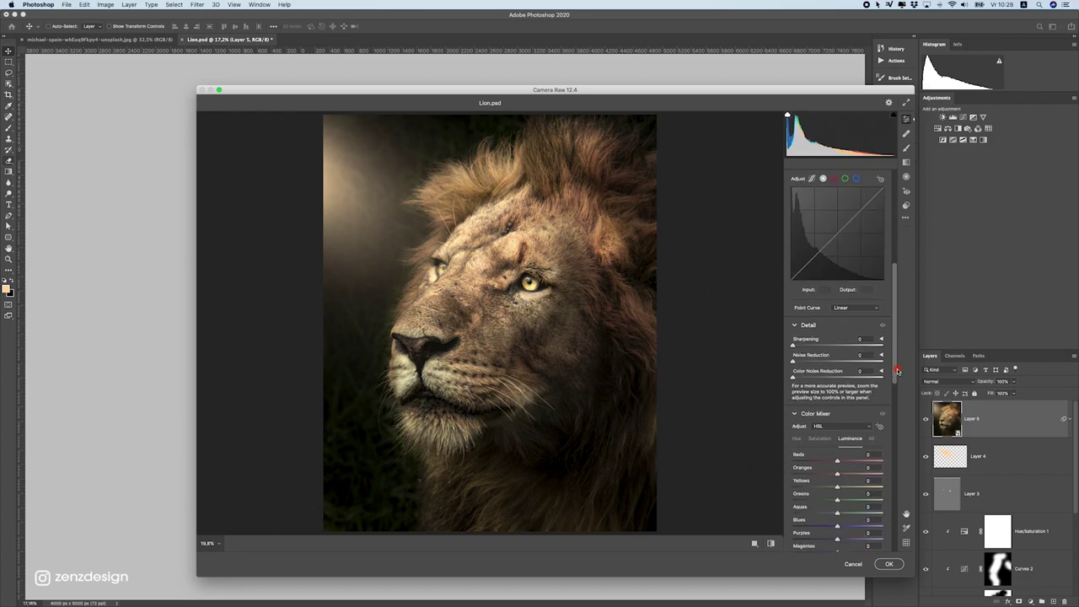
{"action": "left_click_drag", "start_coordinate": [898, 371], "coordinate": [898, 373]}
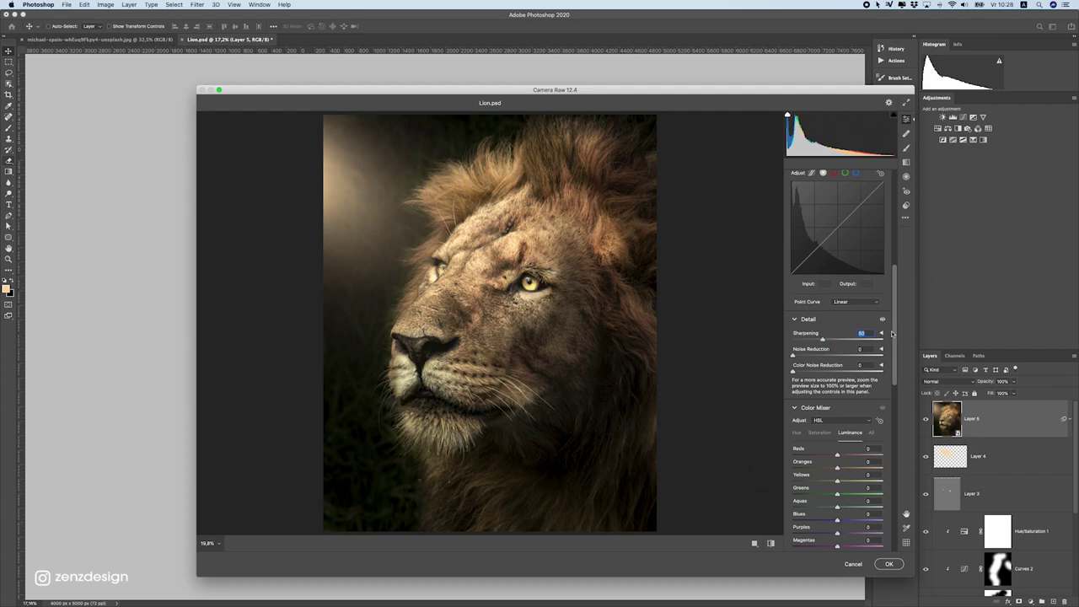
{"action": "scroll", "coordinate": [892, 333], "scroll_direction": "down", "scroll_amount": 6}
{"action": "left_click", "coordinate": [801, 284]}
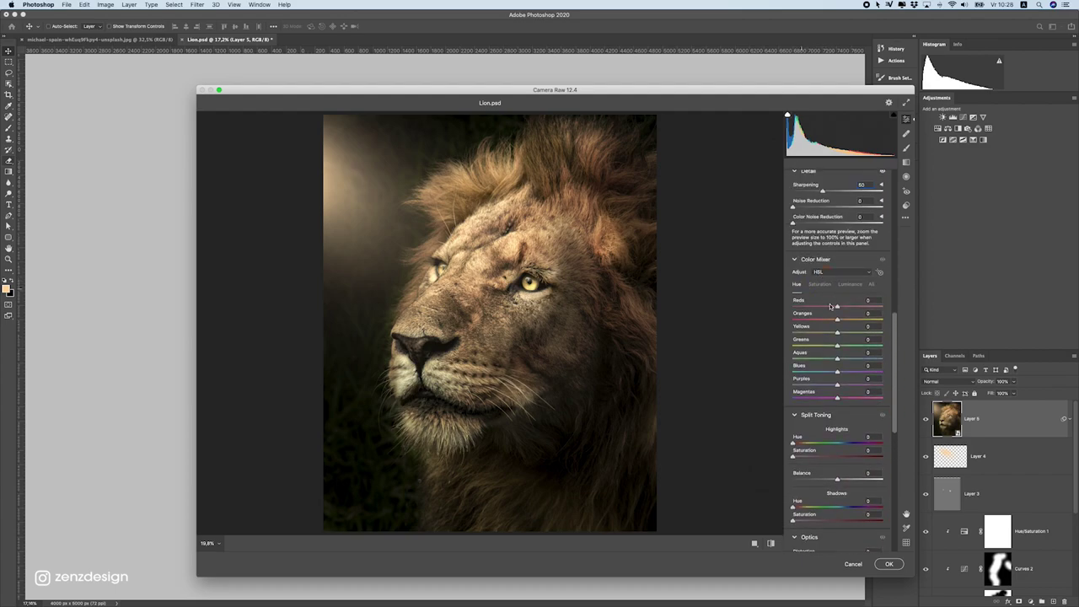
{"action": "mouse_move", "coordinate": [837, 318]}
{"action": "left_mouse_down"}
{"action": "mouse_move", "coordinate": [869, 319]}
{"action": "mouse_move", "coordinate": [819, 320]}
{"action": "mouse_move", "coordinate": [851, 336]}
{"action": "mouse_move", "coordinate": [832, 327]}
{"action": "left_mouse_up"}
{"action": "left_click", "coordinate": [819, 284]}
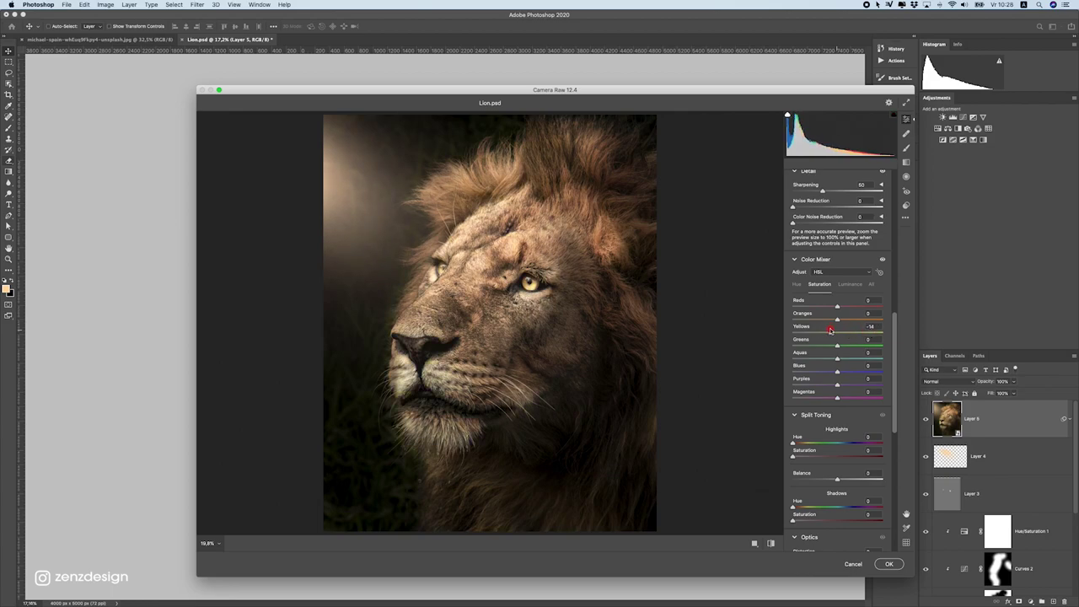
{"action": "left_click", "coordinate": [870, 327]}
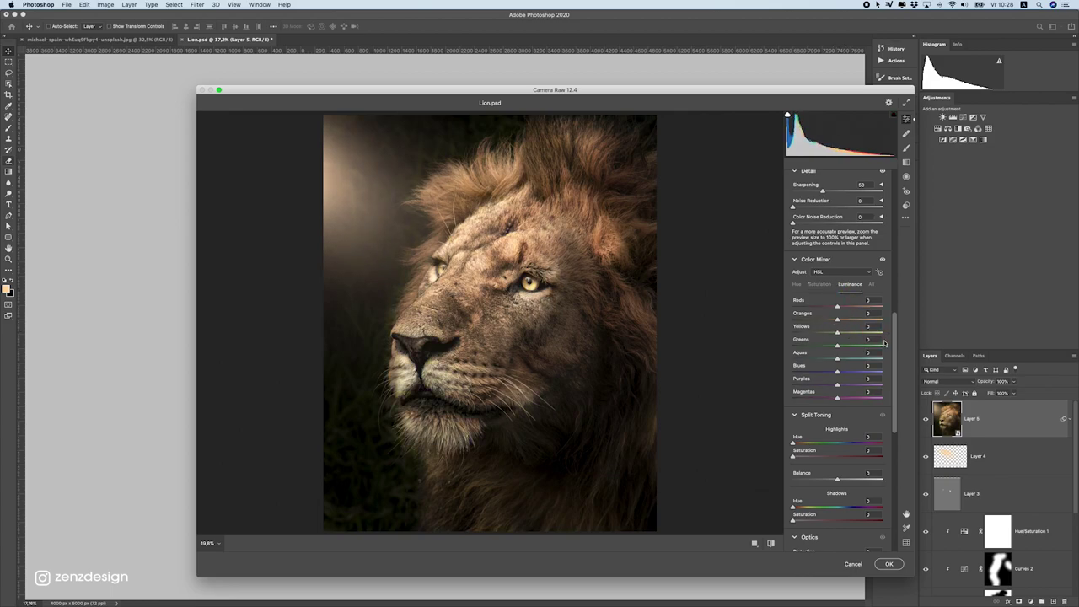
- Set Vignetting to -36 and the Calibration hues to Red Primary -10, Green Primary -11 and Blue Primary -12, and apply the filter
{"action": "scroll", "coordinate": [835, 354], "scroll_direction": "down", "scroll_amount": 10}
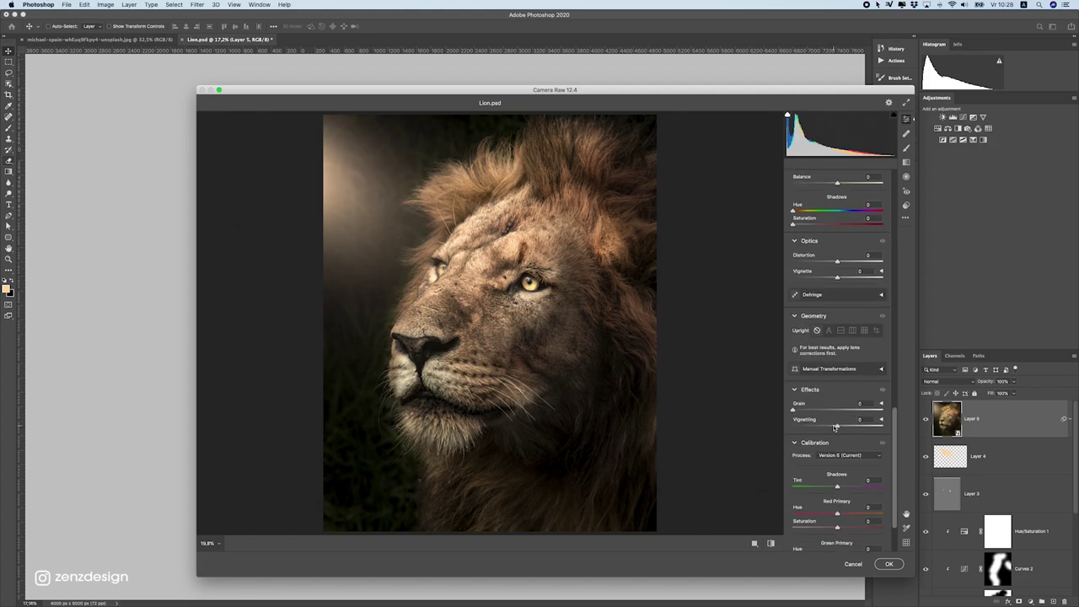
{"action": "left_click_drag", "start_coordinate": [834, 427], "coordinate": [821, 424]}
{"action": "left_click_drag", "start_coordinate": [893, 423], "coordinate": [889, 454]}
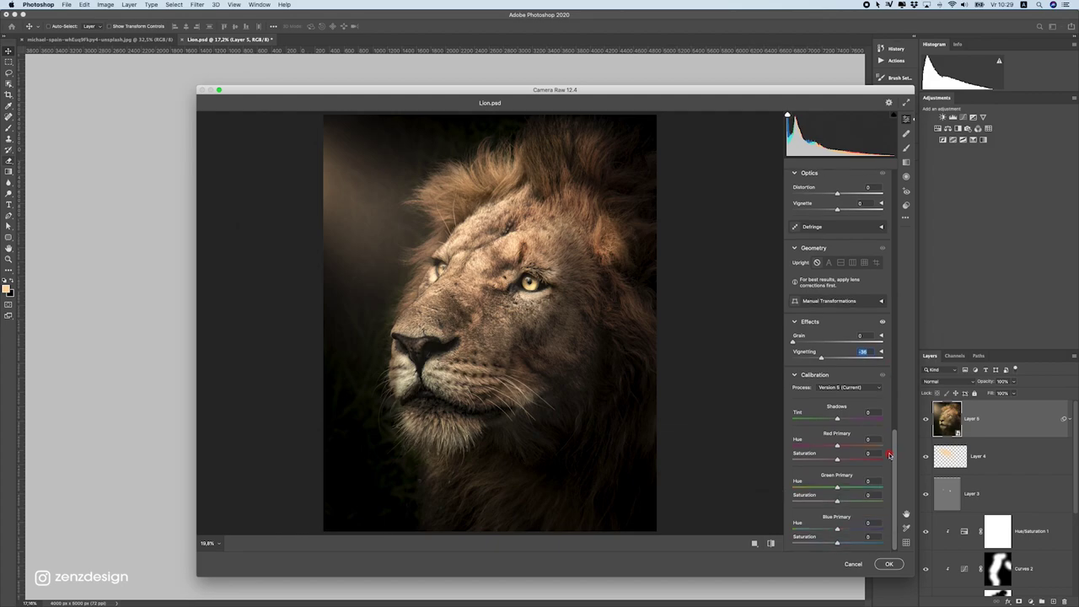
{"action": "mouse_move", "coordinate": [813, 445]}
{"action": "left_mouse_down"}
{"action": "mouse_move", "coordinate": [865, 446]}
{"action": "mouse_move", "coordinate": [830, 444]}
{"action": "left_mouse_up"}
{"action": "double_click", "coordinate": [836, 443]}
{"action": "mouse_move", "coordinate": [840, 486]}
{"action": "left_mouse_down"}
{"action": "mouse_move", "coordinate": [819, 487]}
{"action": "mouse_move", "coordinate": [830, 488]}
{"action": "left_mouse_up"}
{"action": "left_click_drag", "start_coordinate": [837, 529], "coordinate": [829, 529]}
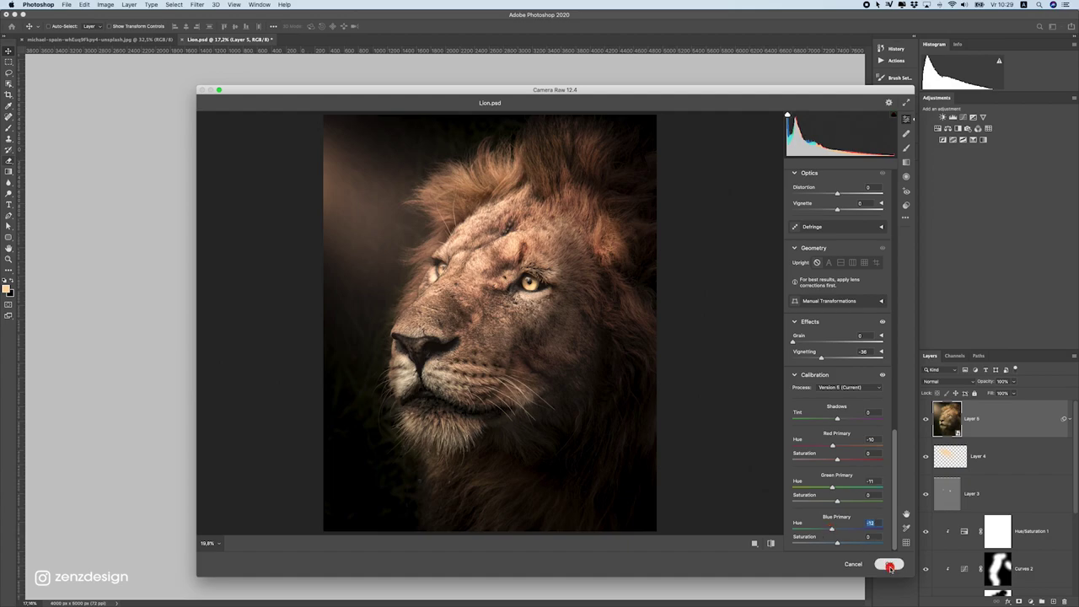
{"action": "left_click", "coordinate": [889, 563]}
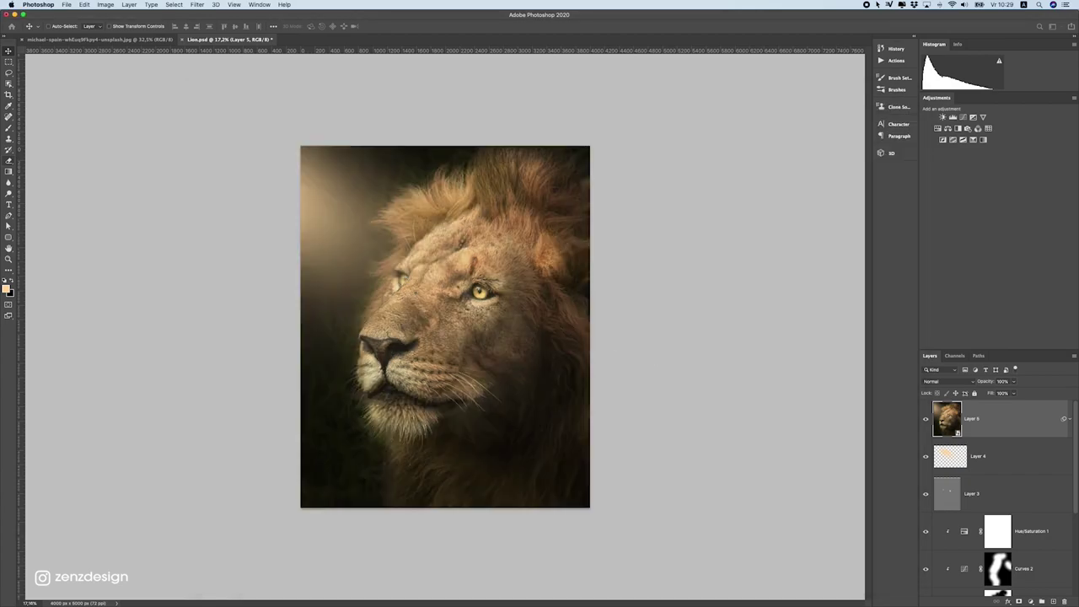
- Compare the image with and without Layer 5 against a black canvas surround, and restore the light gray surround
{"action": "left_click", "coordinate": [571, 222]}
{"action": "scroll", "coordinate": [645, 412], "scroll_direction": "down", "scroll_amount": 5}
{"action": "scroll", "coordinate": [634, 375], "scroll_direction": "up", "scroll_amount": 5}
{"action": "right_click", "coordinate": [664, 327]}
{"action": "left_click", "coordinate": [678, 342]}
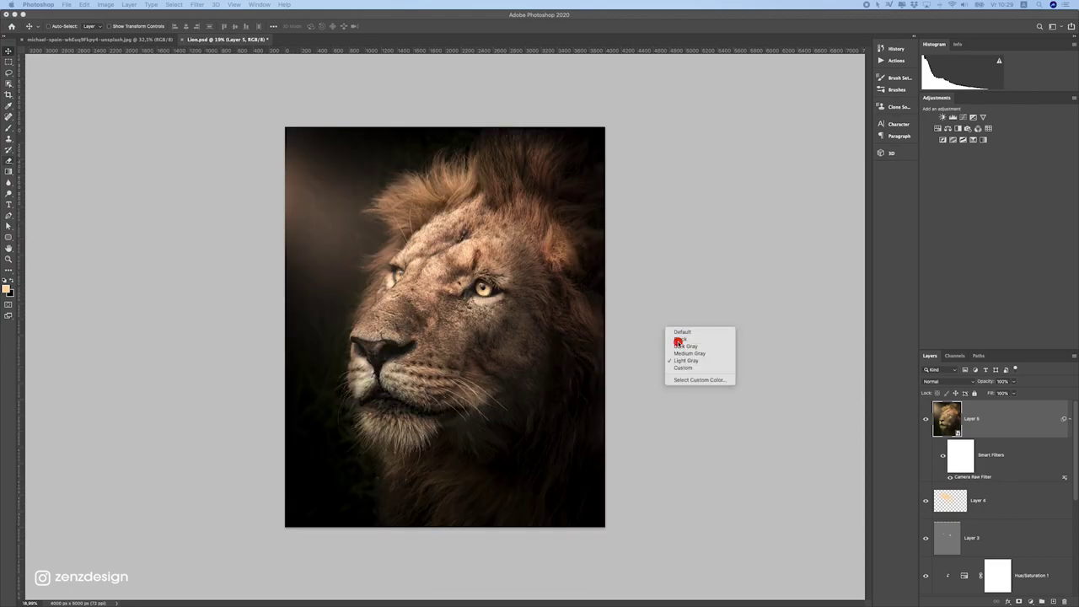
{"action": "left_click", "coordinate": [679, 341]}
{"action": "left_click", "coordinate": [925, 418]}
{"action": "left_click", "coordinate": [925, 418]}
{"action": "right_click", "coordinate": [681, 307]}
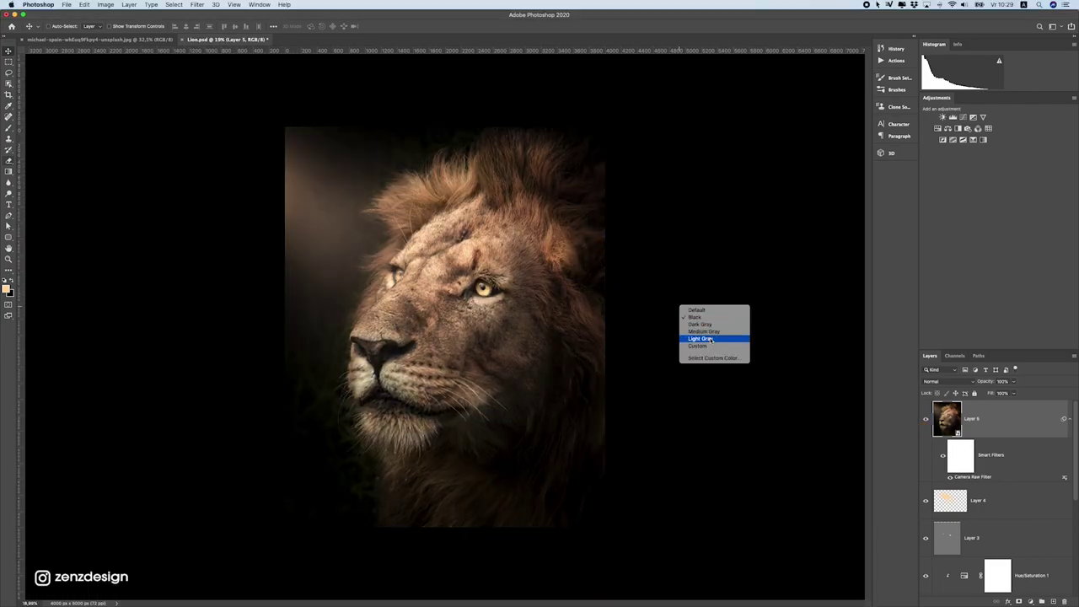
{"action": "left_click", "coordinate": [712, 340]}
- Add a Curves adjustment layer above Layer 5 and bend its curve for stronger contrast
{"action": "left_click", "coordinate": [1030, 601]}
{"action": "key", "text": "Escape"}
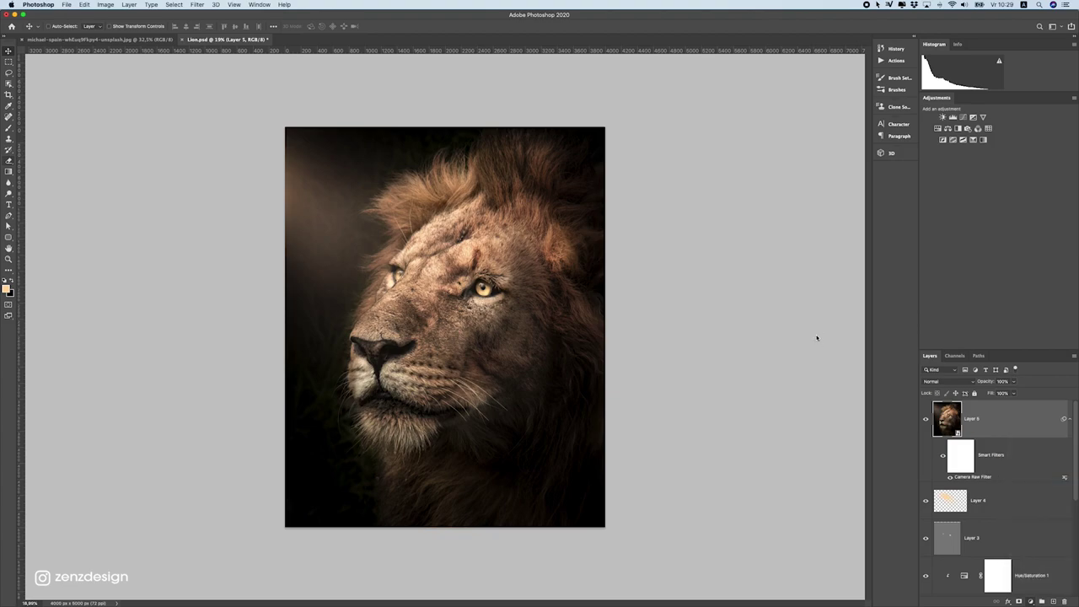
{"action": "left_click_drag", "start_coordinate": [856, 319], "coordinate": [852, 313]}
{"action": "key", "text": "super+z"}
{"action": "left_click_drag", "start_coordinate": [753, 424], "coordinate": [754, 425]}
{"action": "left_click_drag", "start_coordinate": [781, 386], "coordinate": [784, 391]}
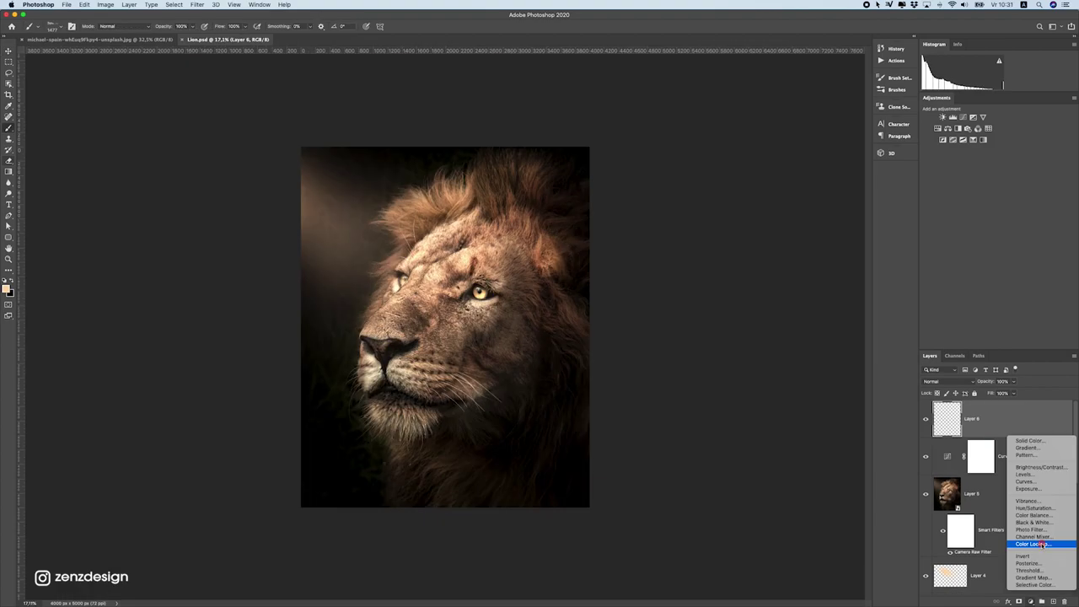
- Add a Color Lookup adjustment layer above Layer 6 with the 3Strip.look 3D LUT and lower its opacity to about 23%
{"action": "left_click", "coordinate": [1043, 545]}
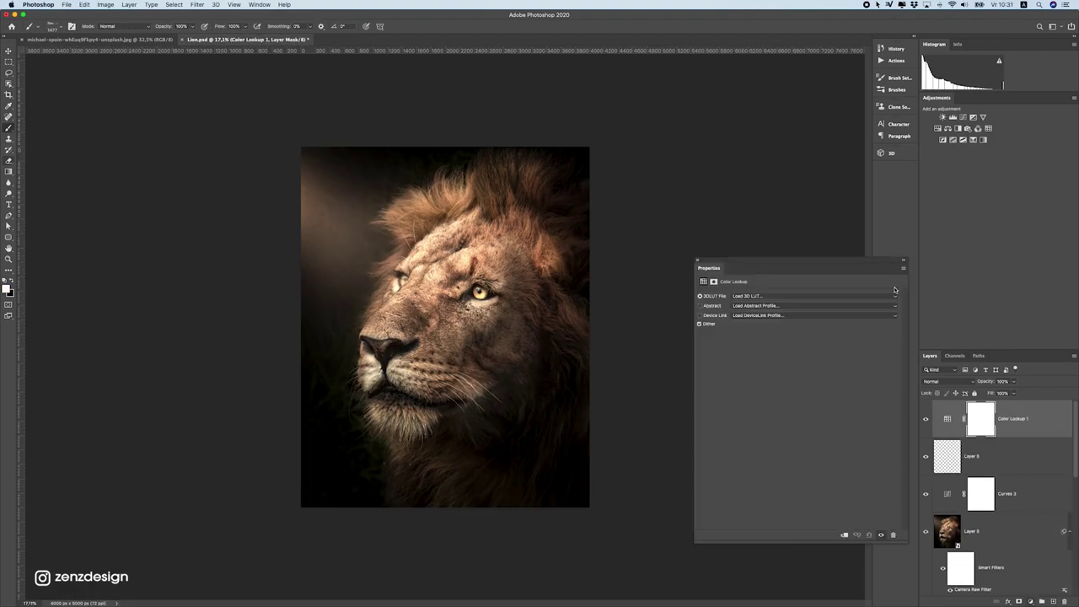
{"action": "left_click", "coordinate": [766, 295]}
{"action": "left_click", "coordinate": [761, 326]}
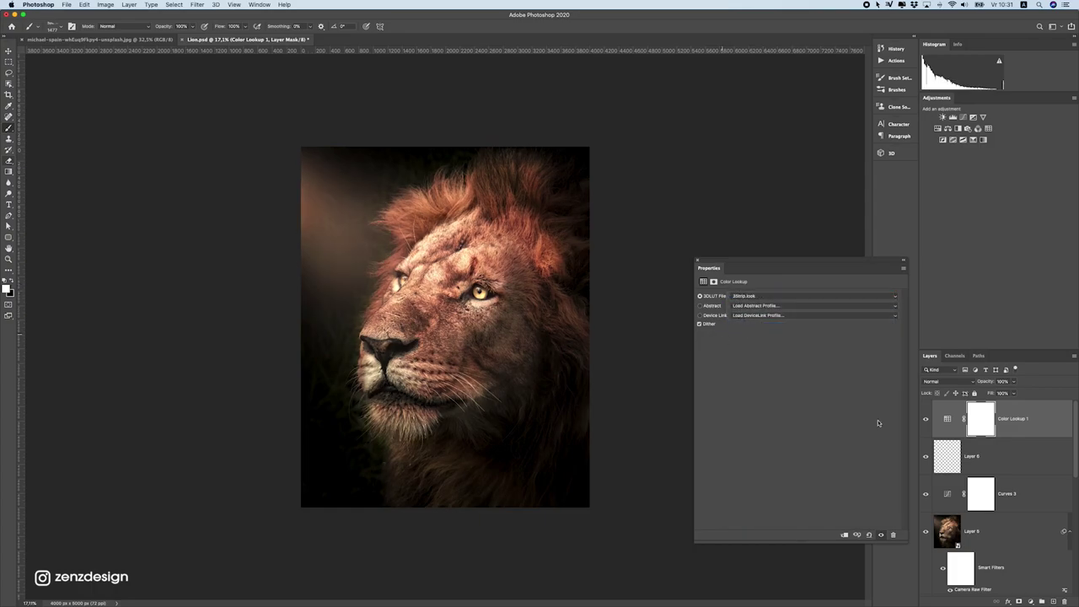
{"action": "left_click", "coordinate": [1013, 383]}
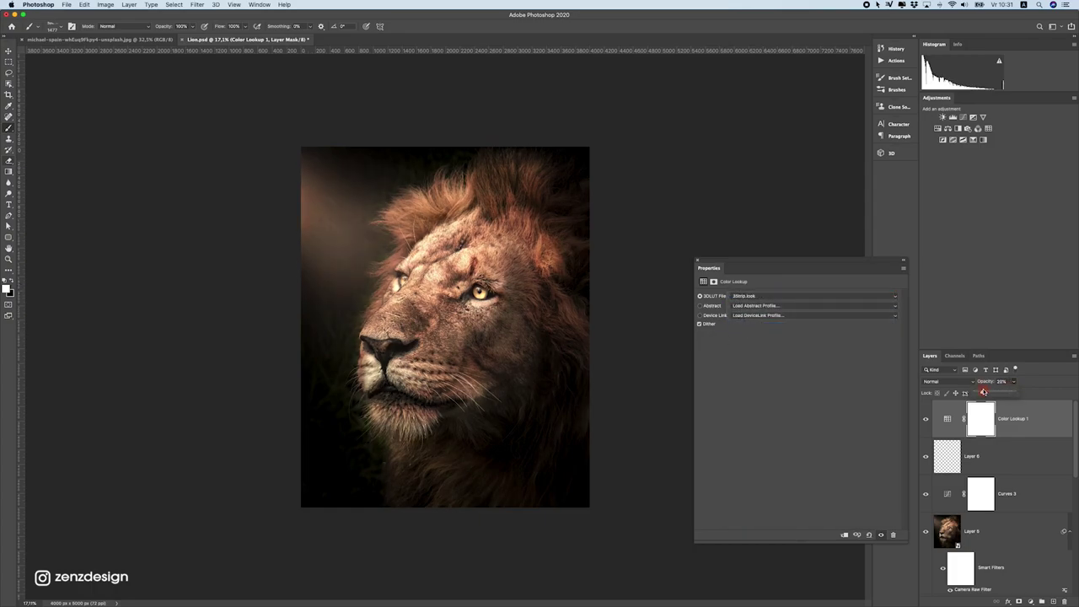